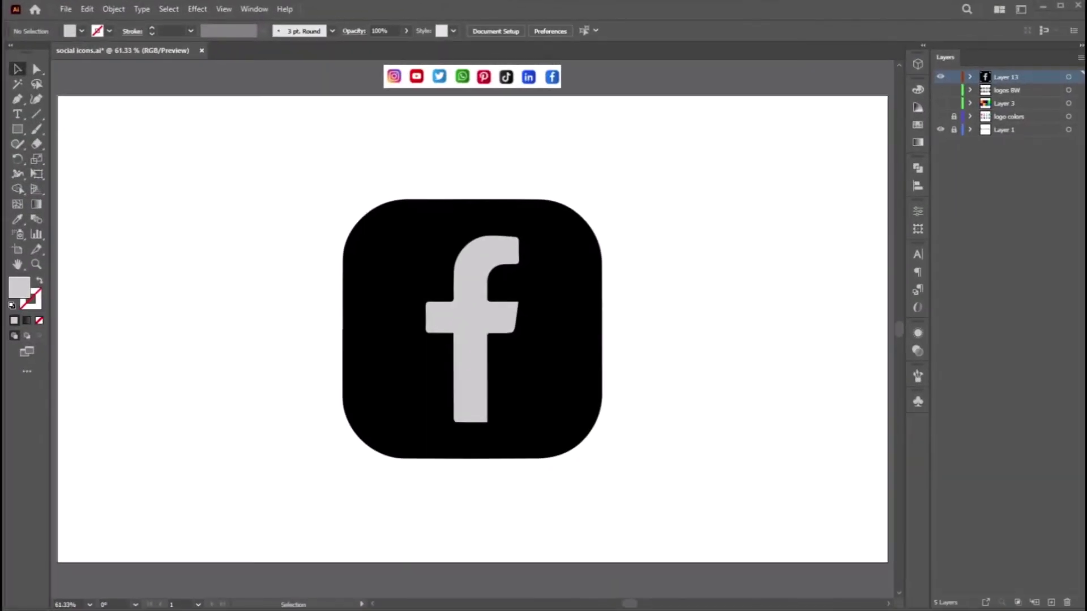
{"action": "left_click", "coordinate": [493, 311]}
{"action": "left_click", "coordinate": [532, 231]}
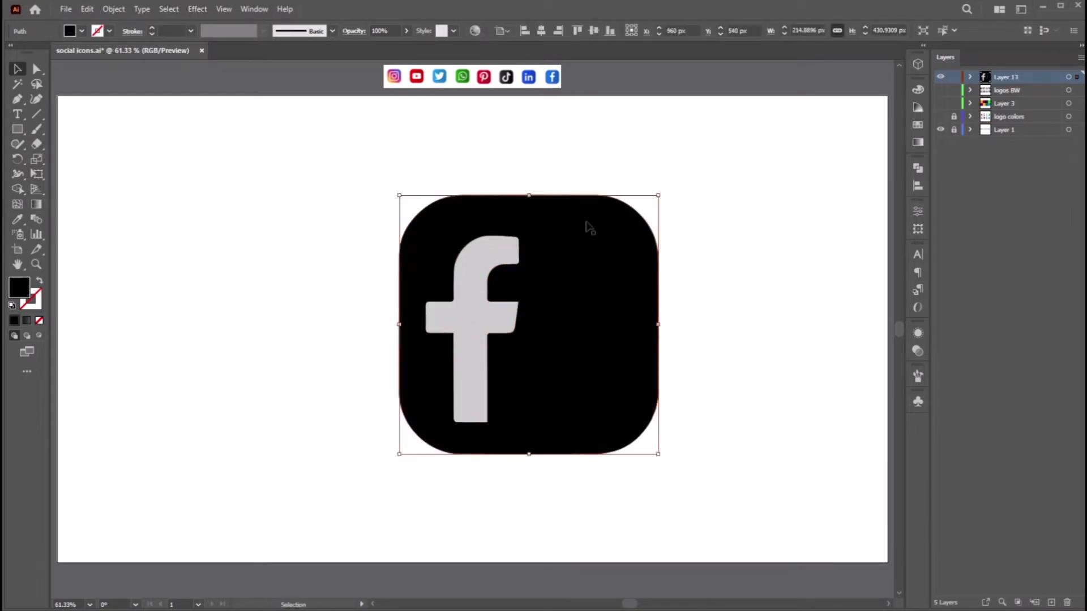
{"action": "left_click", "coordinate": [686, 207]}
{"action": "left_click", "coordinate": [477, 330]}
- Duplicate the black rounded square together with its grey letter f, placing the copy directly left of the original
{"action": "left_click_drag", "start_coordinate": [627, 473], "coordinate": [255, 182]}
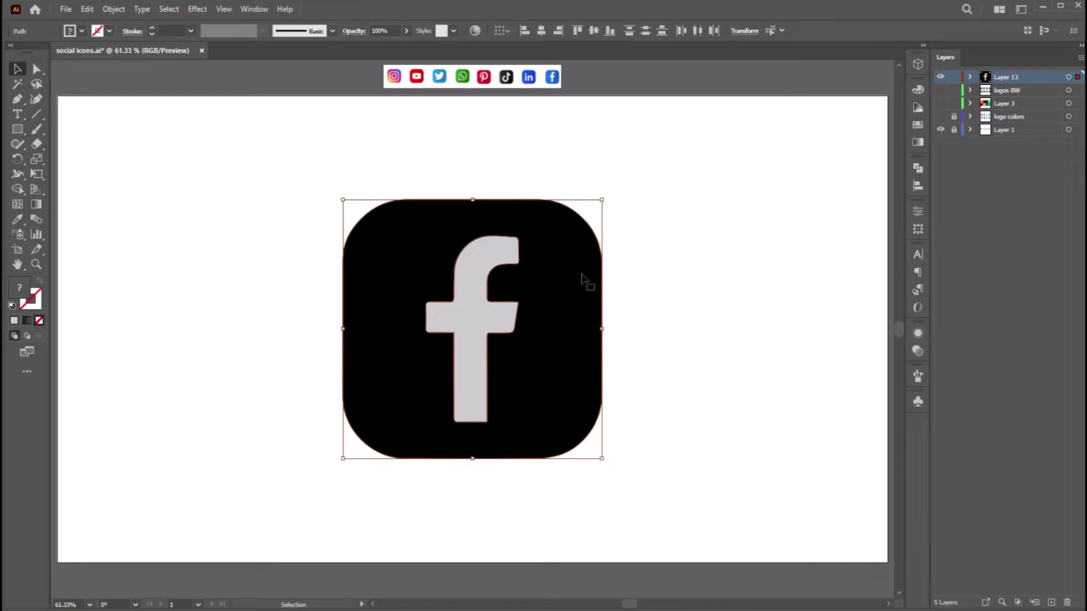
{"action": "key", "text": "a"}
{"action": "left_click", "coordinate": [715, 273]}
{"action": "left_click_drag", "start_coordinate": [481, 294], "coordinate": [323, 284]}
{"action": "key", "text": "ctrl+z"}
{"action": "key", "text": "ctrl+shift+a"}
{"action": "left_click", "coordinate": [188, 399]}
- Cut the letter f out of the copied black square with the Pathfinder Minus Front operation
{"action": "left_click", "coordinate": [254, 9]}
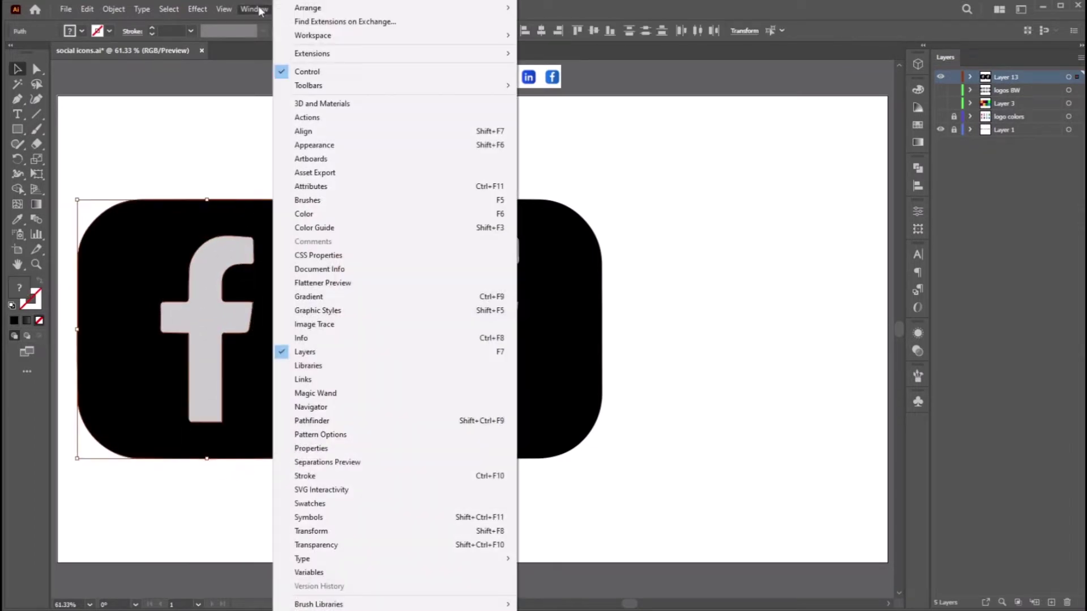
{"action": "left_click", "coordinate": [349, 423]}
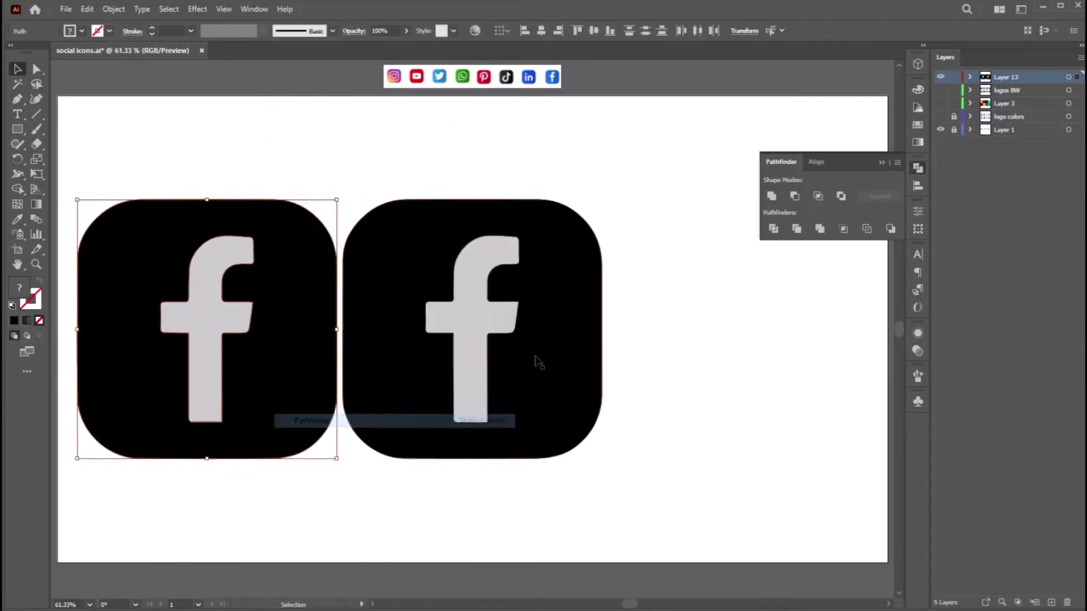
{"action": "left_click", "coordinate": [795, 195]}
{"action": "left_click", "coordinate": [443, 151]}
{"action": "left_click_drag", "start_coordinate": [276, 267], "coordinate": [300, 204]}
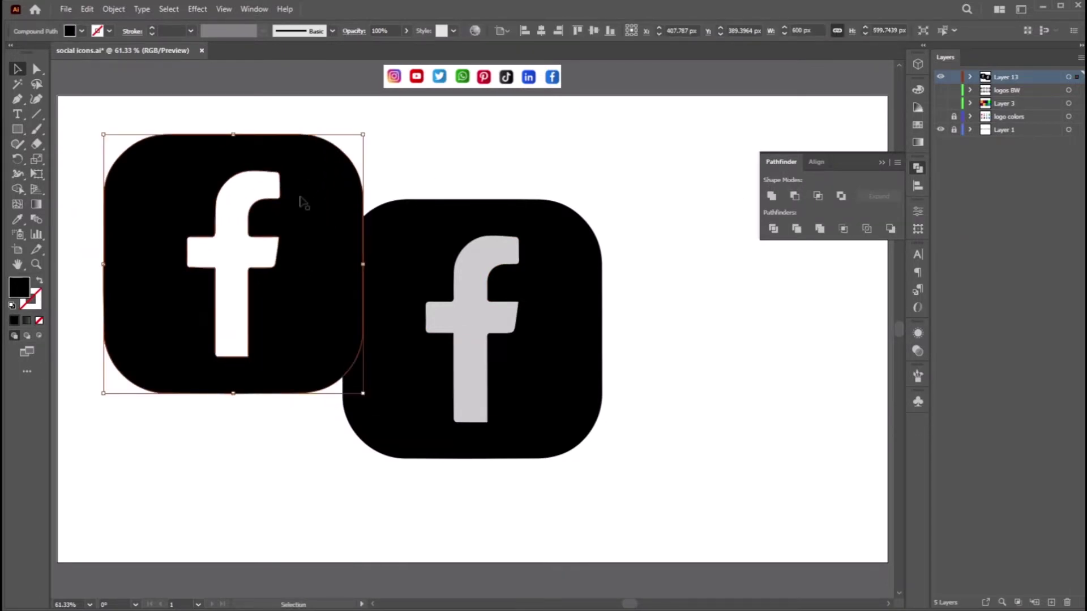
{"action": "key", "text": "ctrl+z"}
{"action": "left_click", "coordinate": [914, 167]}
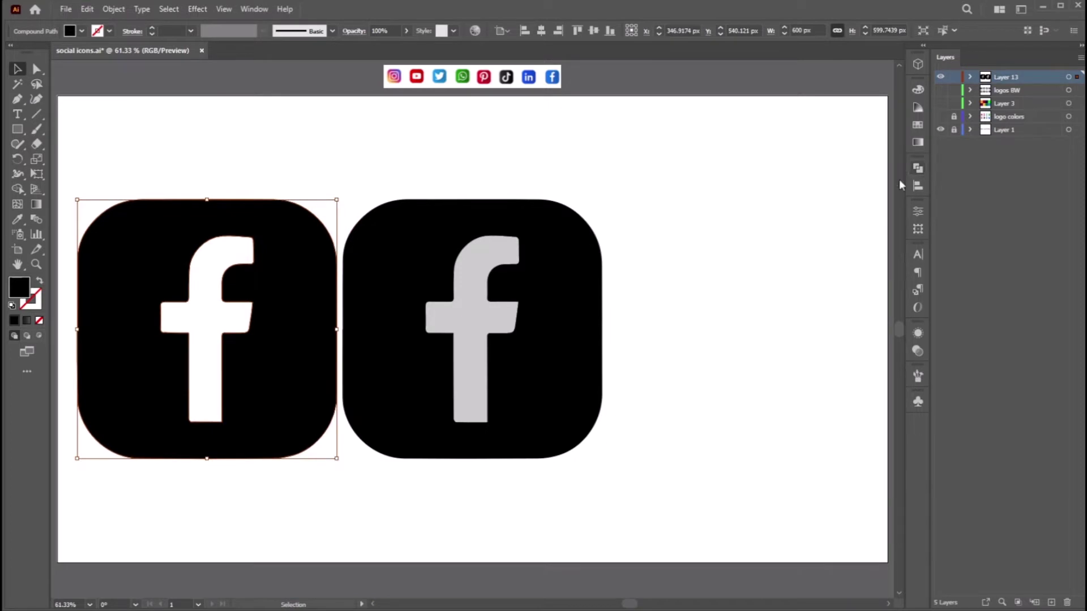
- Move the grey f off the original square into the empty area to its right
{"action": "left_click", "coordinate": [535, 288]}
{"action": "left_click_drag", "start_coordinate": [483, 283], "coordinate": [835, 322]}
{"action": "left_click", "coordinate": [691, 463]}
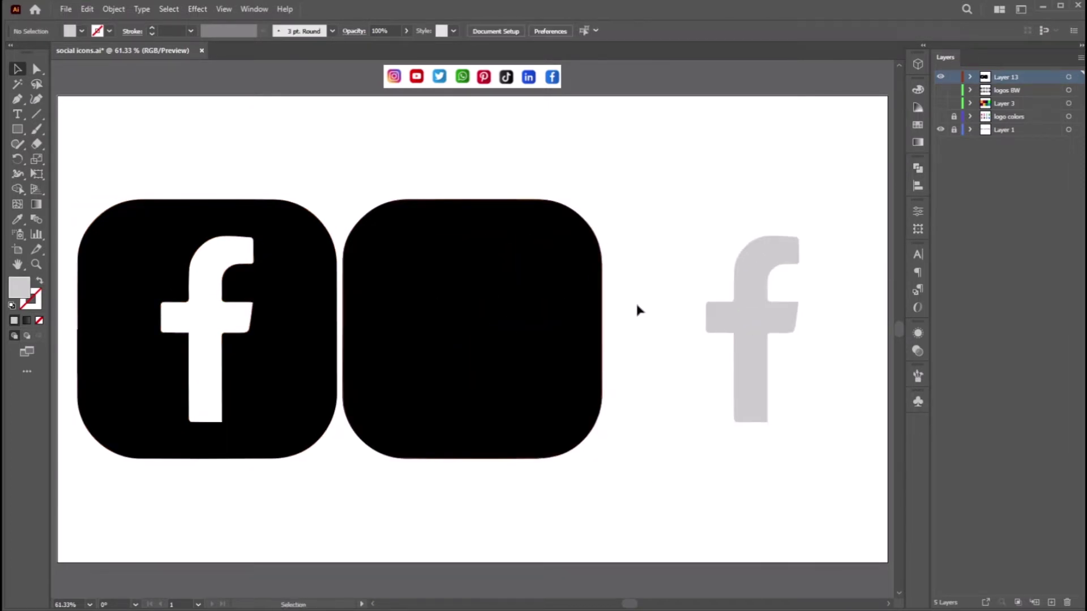
- Extrude the plain black square in 3D with a depth of 150 pt and the Isometric Top rotation preset
{"action": "left_click", "coordinate": [546, 304]}
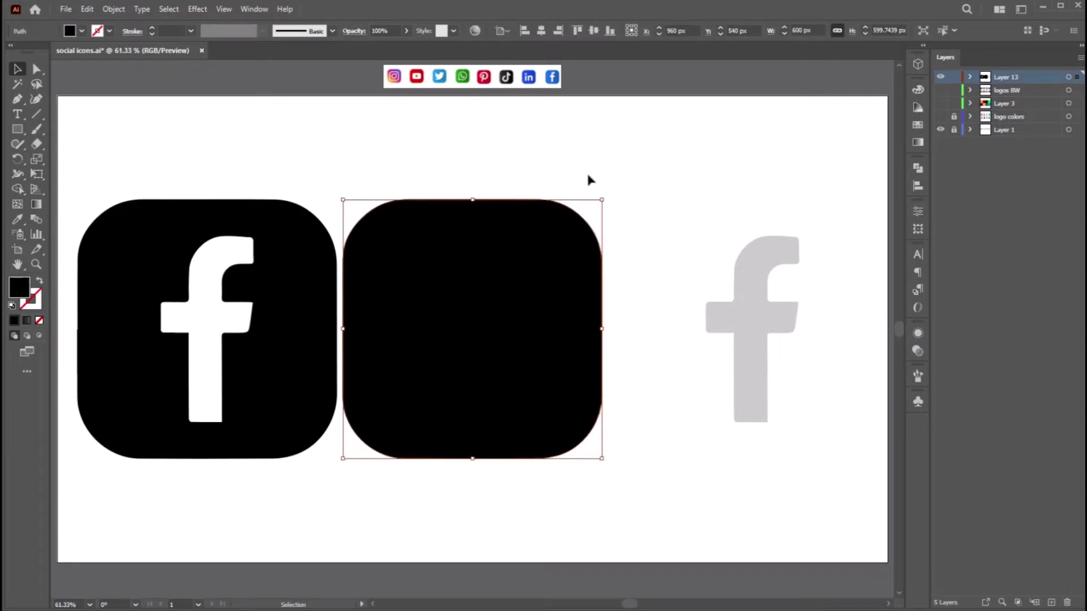
{"action": "left_click", "coordinate": [255, 9]}
{"action": "left_click", "coordinate": [364, 109]}
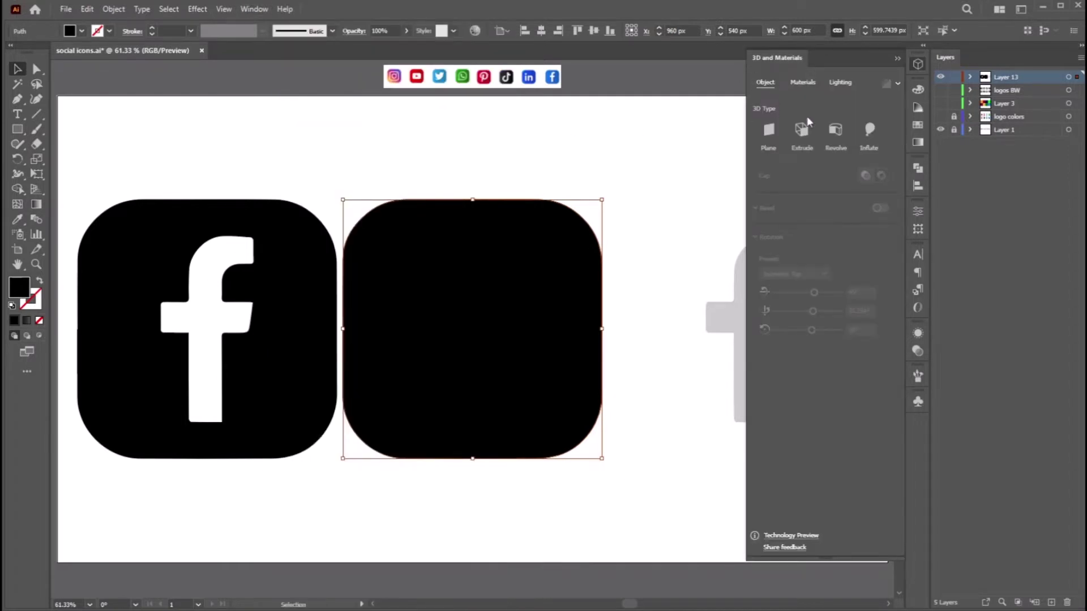
{"action": "left_click", "coordinate": [804, 130]}
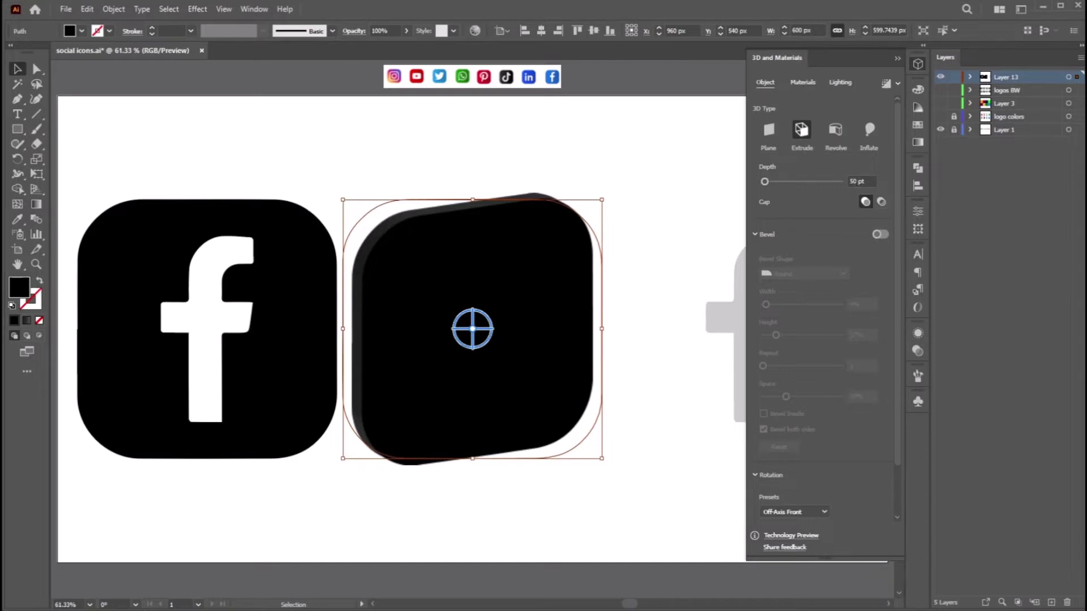
{"action": "left_click", "coordinate": [853, 181]}
{"action": "type", "text": "150"}
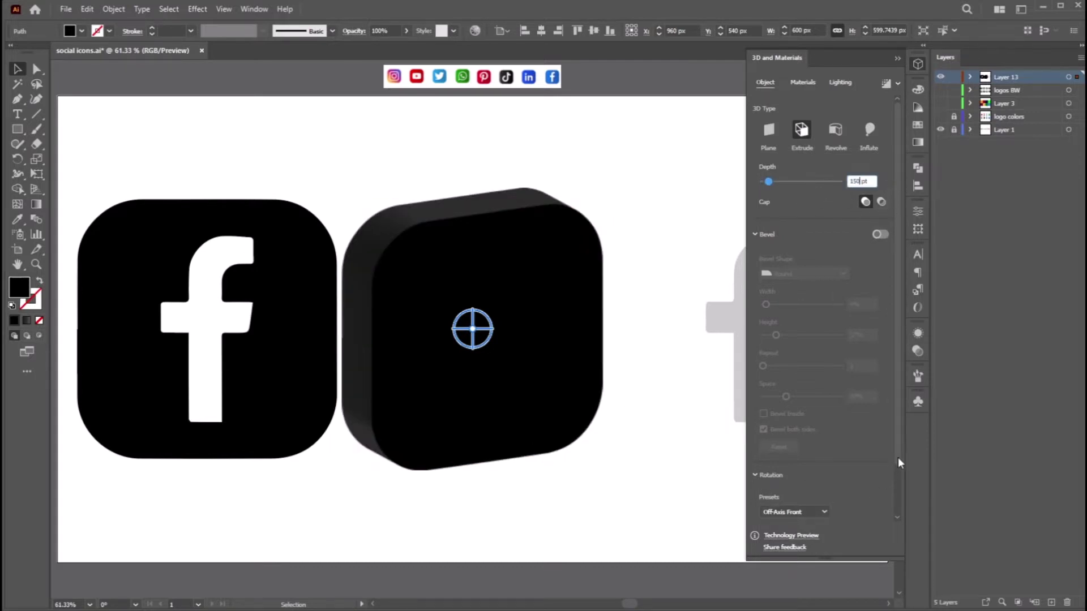
{"action": "left_click", "coordinate": [792, 510]}
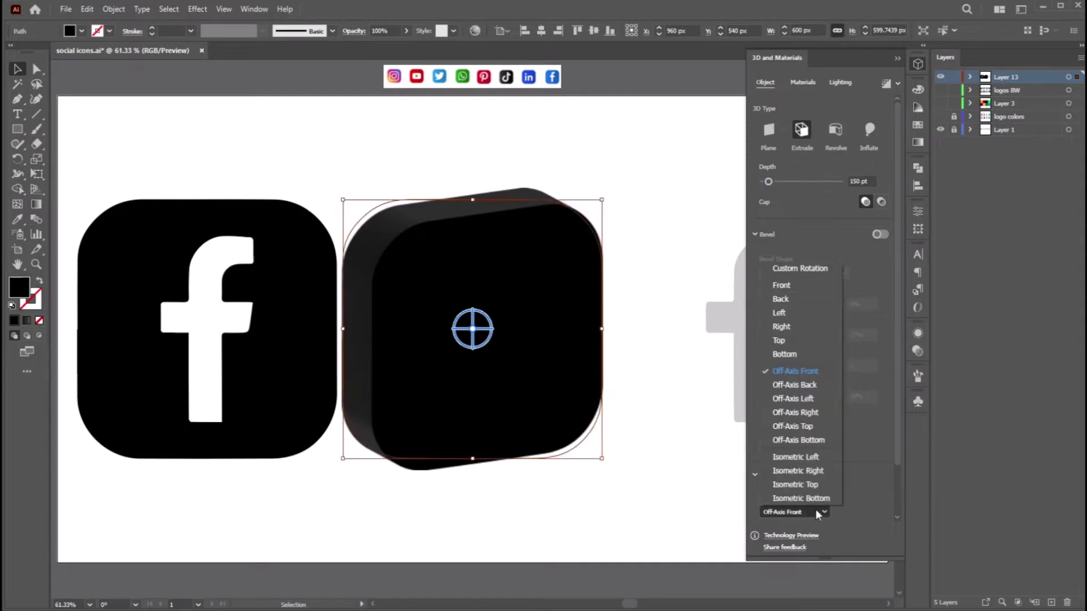
{"action": "left_click", "coordinate": [795, 488]}
- Recolour the extruded base with the blue sampled from the small Facebook icon above the artboard
{"action": "left_click", "coordinate": [17, 219]}
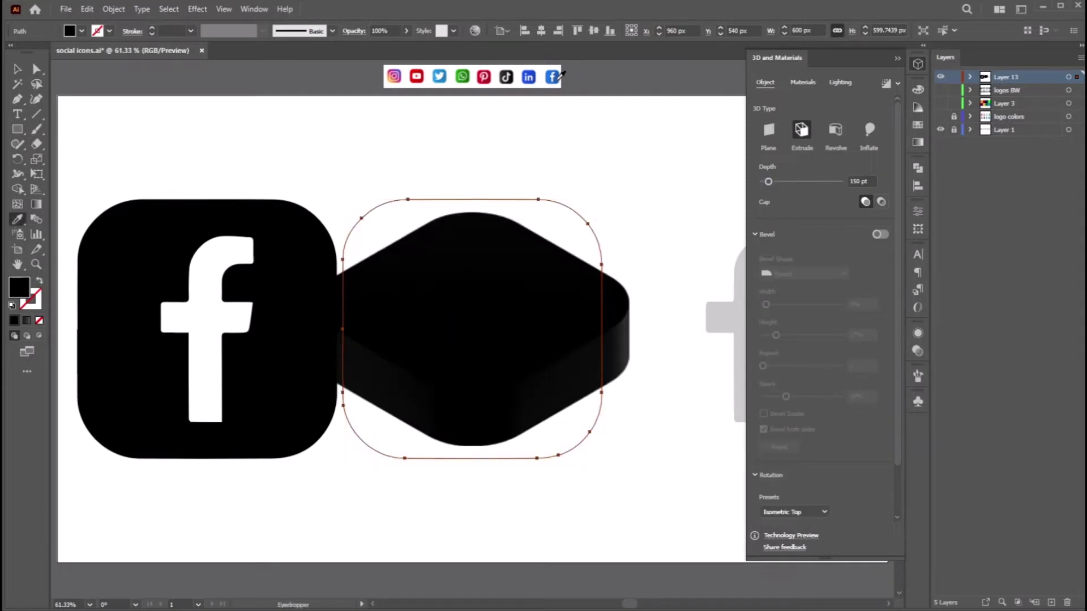
{"action": "left_click", "coordinate": [557, 79]}
{"action": "key", "text": "v"}
{"action": "left_click", "coordinate": [717, 224]}
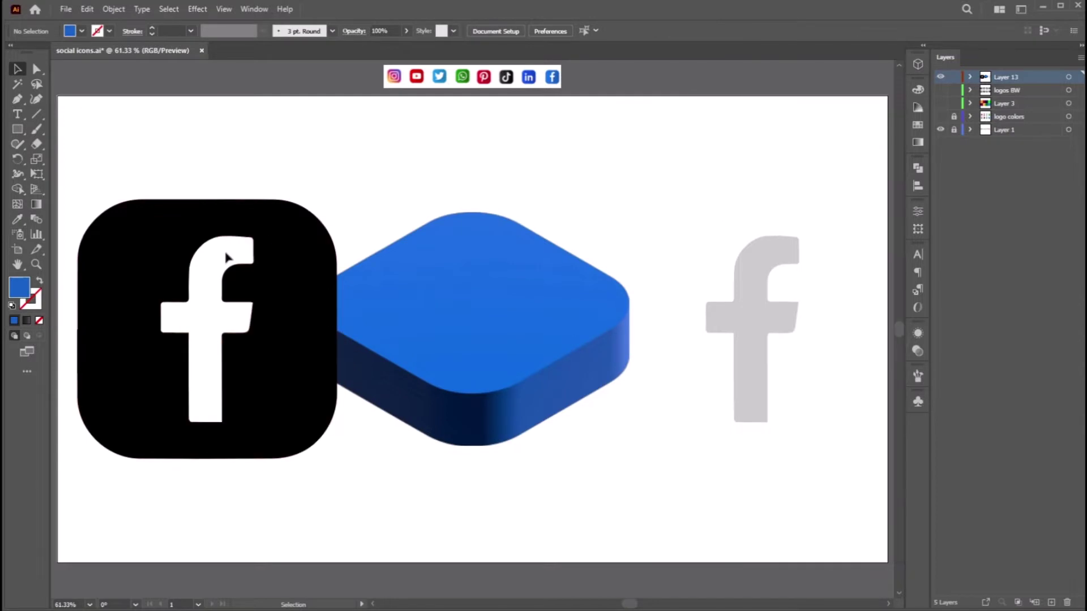
- Extrude the square with the f cutout in 3D and give it the Isometric Top rotation preset
{"action": "left_click", "coordinate": [282, 244]}
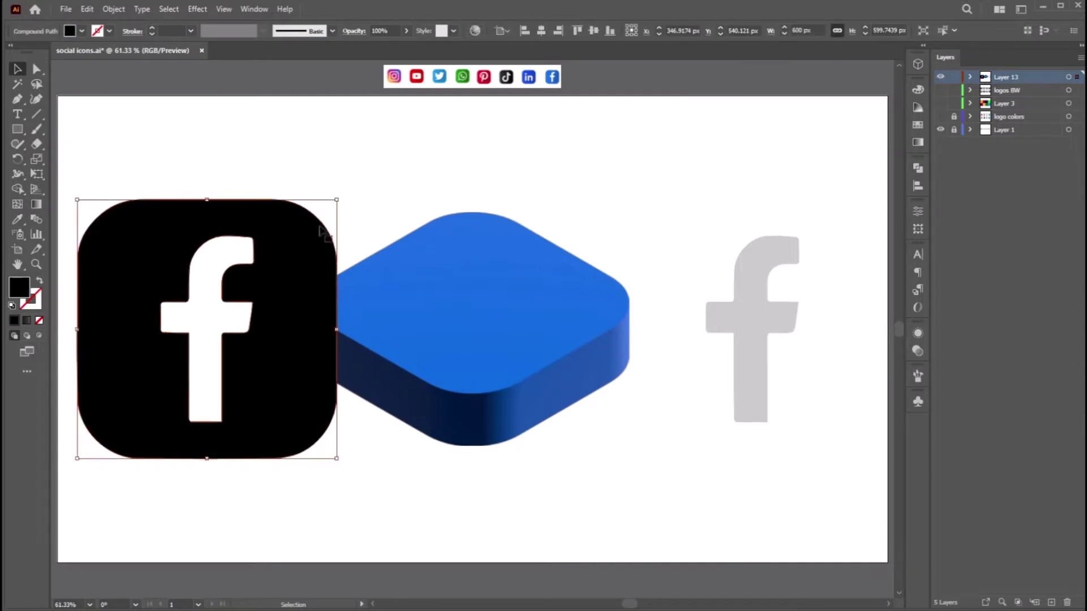
{"action": "left_click", "coordinate": [918, 63]}
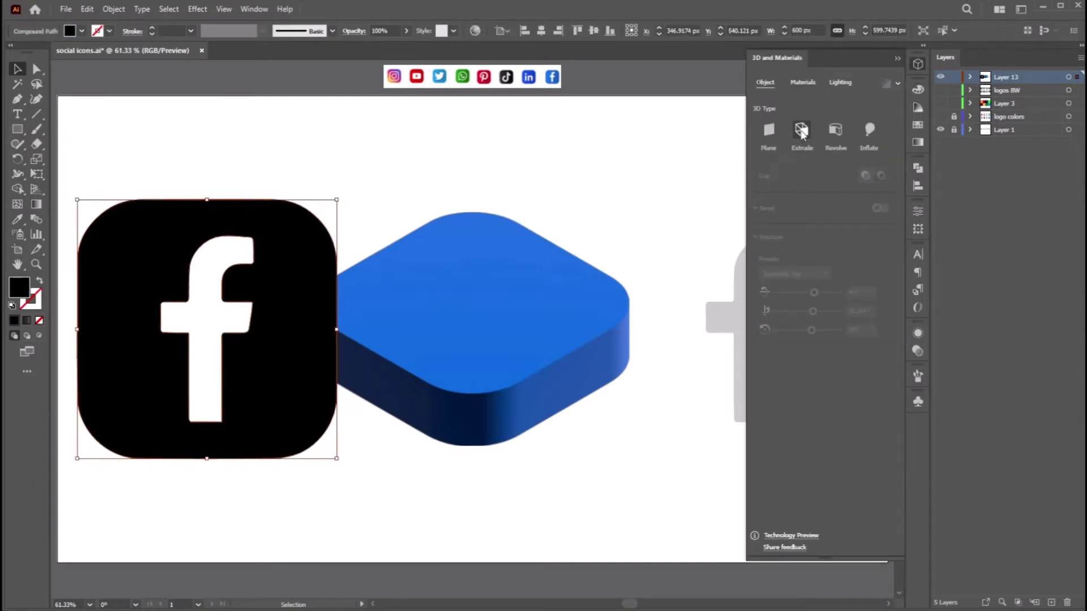
{"action": "left_click", "coordinate": [801, 130]}
{"action": "left_click", "coordinate": [794, 512]}
{"action": "left_click", "coordinate": [803, 484]}
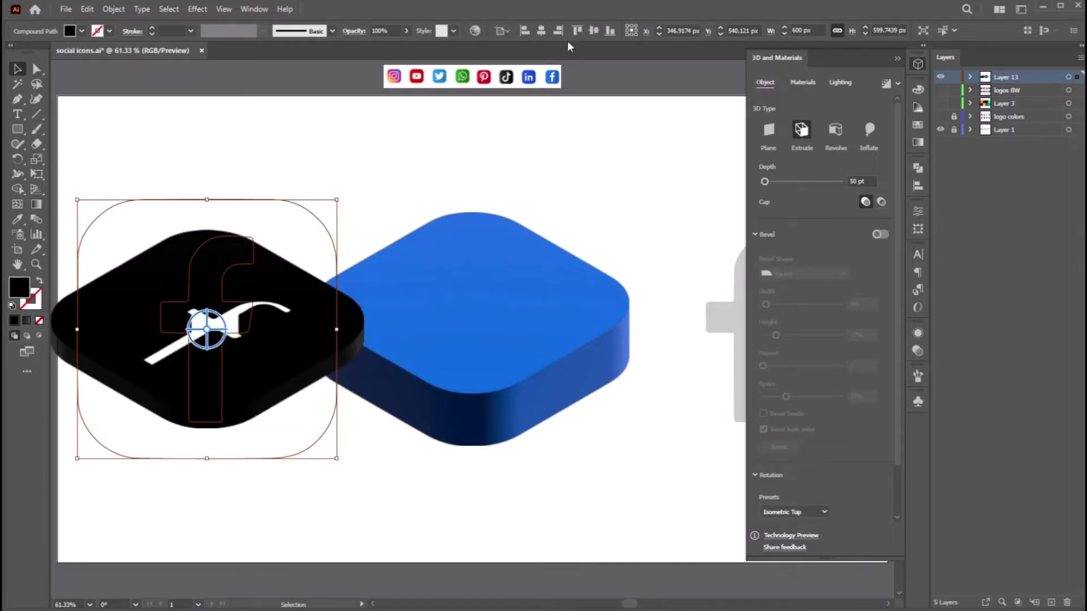
- Centre the extruded cutout slab on the artboard and nudge it up about 80 px onto the blue base
{"action": "left_click", "coordinate": [541, 30]}
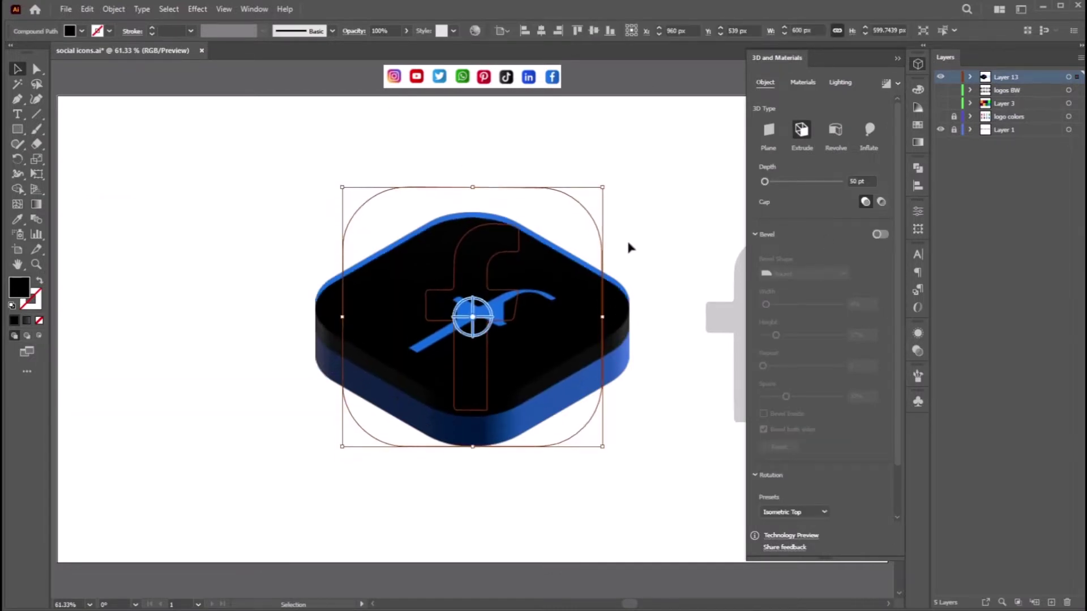
{"action": "key", "text": "shift+Up"}
{"action": "key", "text": "shift+Up"}
{"action": "key", "text": "shift+Up"}
{"action": "key", "text": "shift+Up"}
{"action": "key", "text": "shift+Up"}
{"action": "key", "text": "shift+Up"}
{"action": "key", "text": "shift+Up"}
{"action": "key", "text": "shift+Up"}
- Recolour the cutout slab with the blue sampled from the small Facebook icon
{"action": "key", "text": "i"}
{"action": "left_click", "coordinate": [552, 76]}
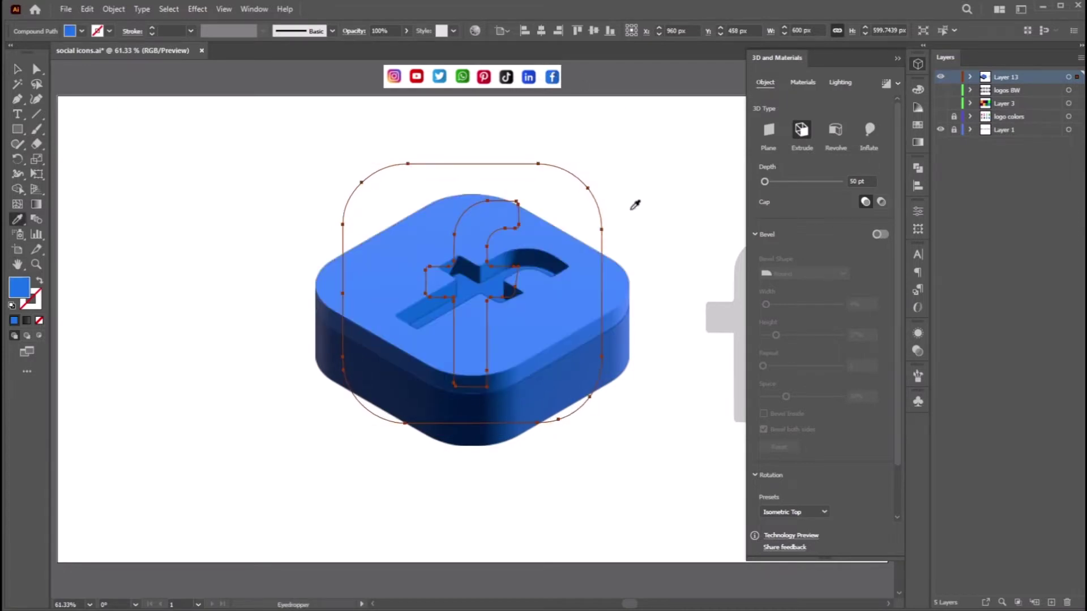
{"action": "key", "text": "v"}
- Move the grey f over the back of the blue block and extrude it in 3D
{"action": "left_click", "coordinate": [583, 148]}
{"action": "left_click_drag", "start_coordinate": [732, 327], "coordinate": [414, 212]}
{"action": "left_click", "coordinate": [801, 131]}
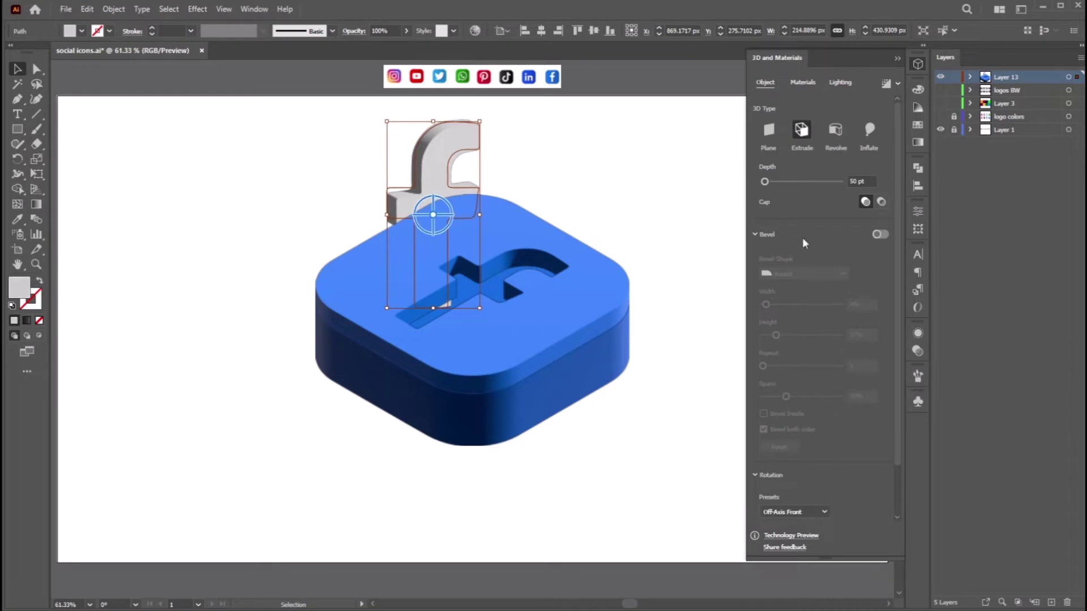
- Lower the cutout slab slightly onto the base and bring the extruded grey f to the front
{"action": "left_click", "coordinate": [604, 288]}
{"action": "left_click", "coordinate": [605, 288]}
{"action": "left_click", "coordinate": [430, 161]}
{"action": "right_click", "coordinate": [528, 177]}
{"action": "mouse_move", "coordinate": [635, 402]}
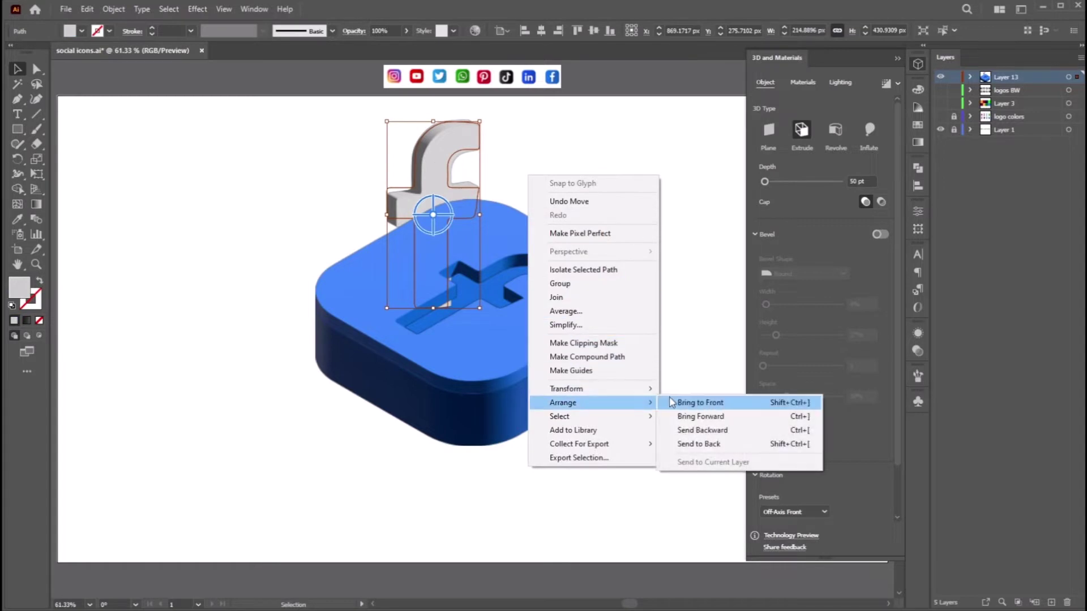
{"action": "left_click", "coordinate": [688, 402]}
- Set the grey f's extrusion depth to 35 pt and rotate it freely so it stands tilted above its cutout
{"action": "left_click", "coordinate": [856, 181]}
{"action": "type", "text": "35"}
{"action": "key", "text": "Return"}
{"action": "left_click_drag", "start_coordinate": [431, 217], "coordinate": [419, 291]}
{"action": "left_click", "coordinate": [682, 216]}
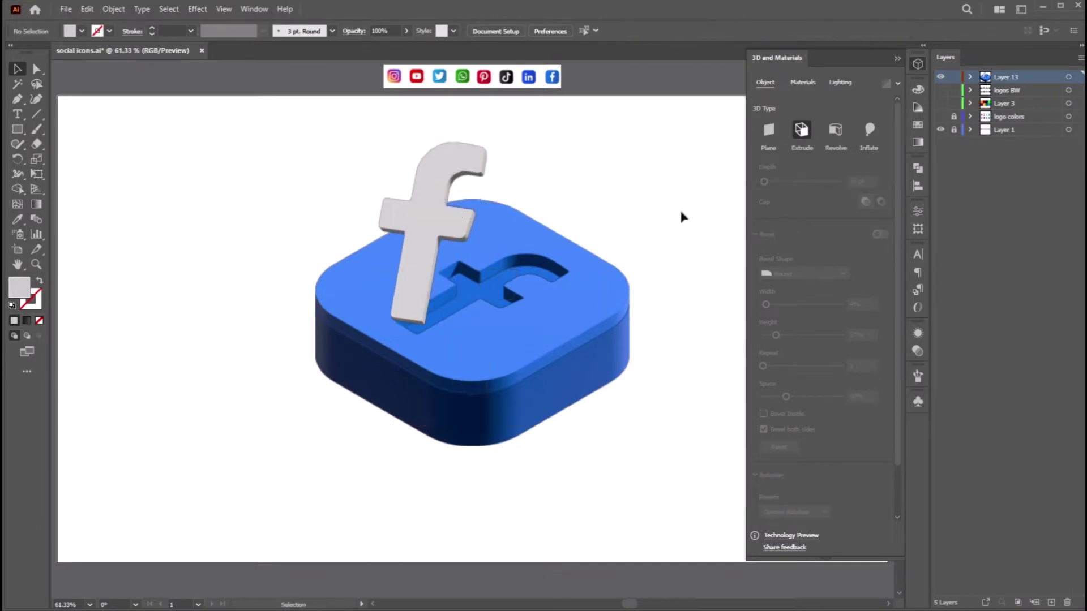
- Set the extrusion depth of the grey f and of the cutout slab to 40 pt each
{"action": "left_click", "coordinate": [439, 176]}
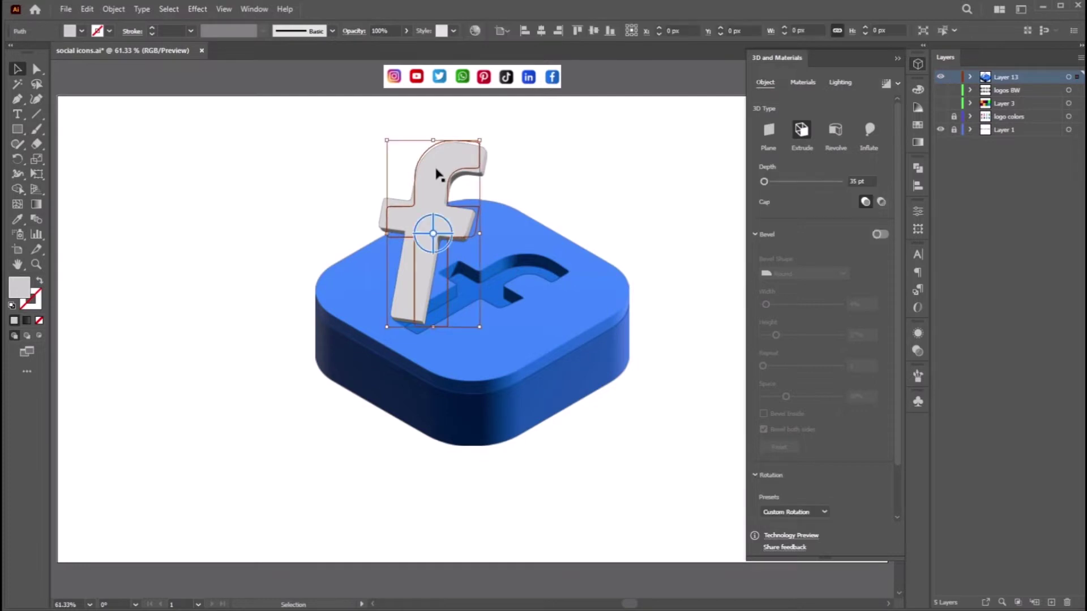
{"action": "left_click", "coordinate": [855, 181]}
{"action": "type", "text": "40"}
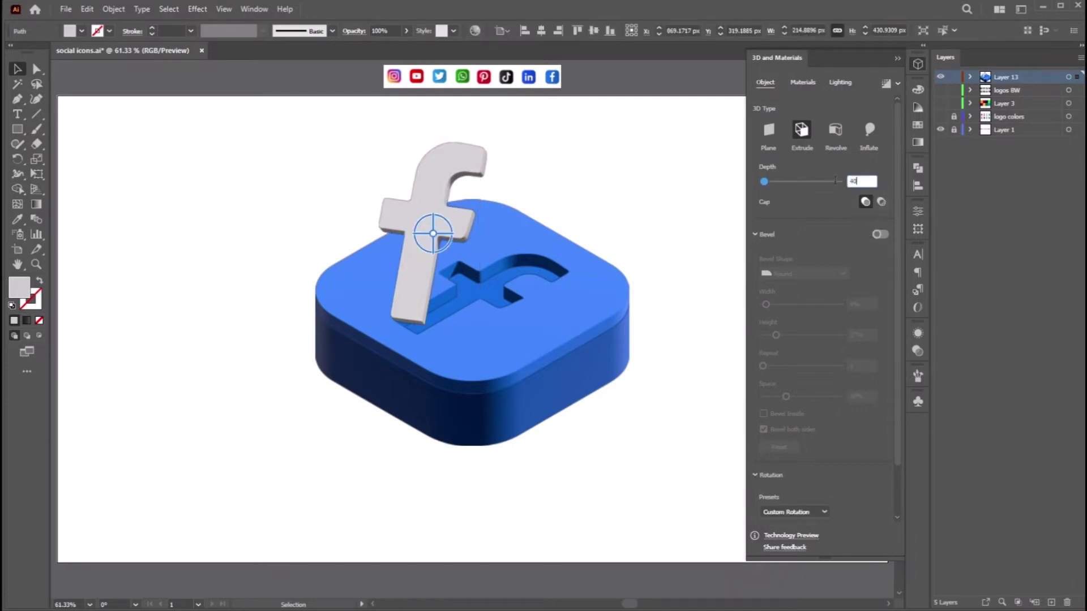
{"action": "left_click", "coordinate": [589, 283]}
{"action": "left_click", "coordinate": [860, 181]}
{"action": "type", "text": "40"}
{"action": "key", "text": "Return"}
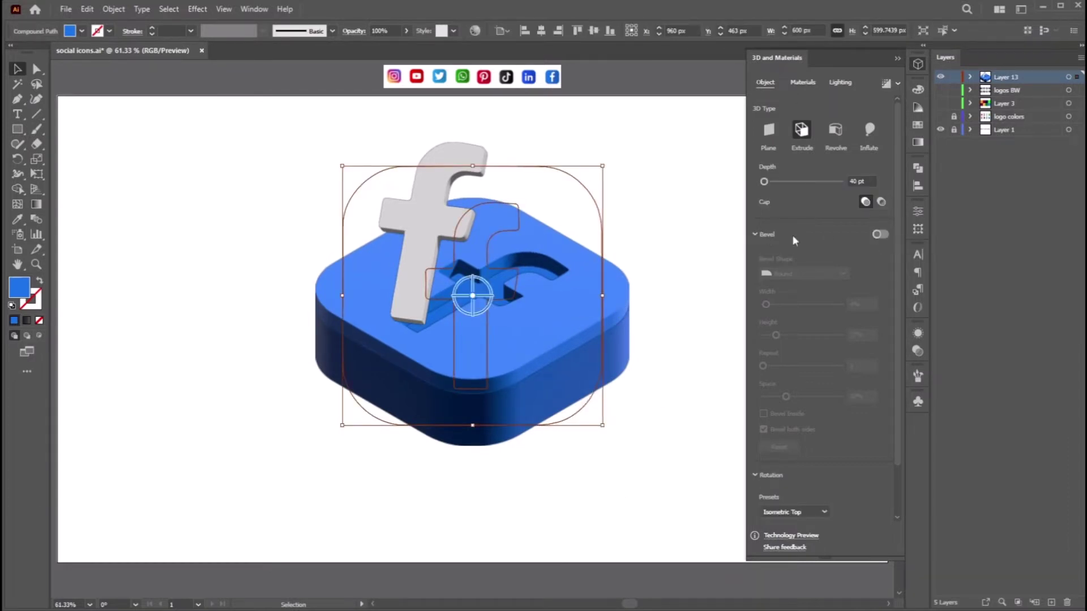
- Add a Round bevel to the cutout slab with 5% width and 20% height, applied to both sides
{"action": "left_click", "coordinate": [879, 234]}
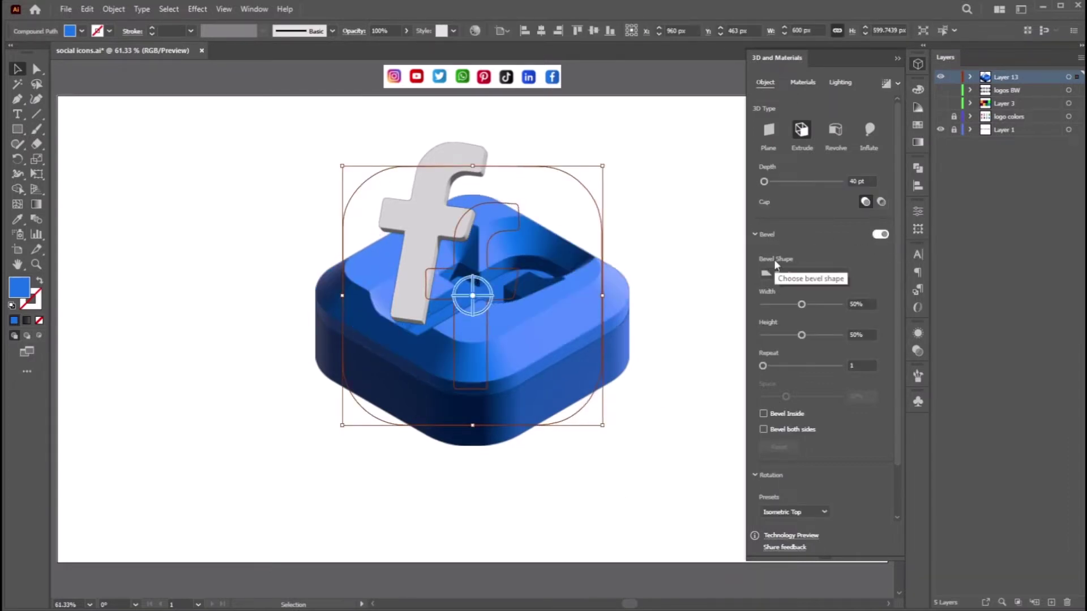
{"action": "left_click", "coordinate": [803, 274]}
{"action": "left_click", "coordinate": [793, 296]}
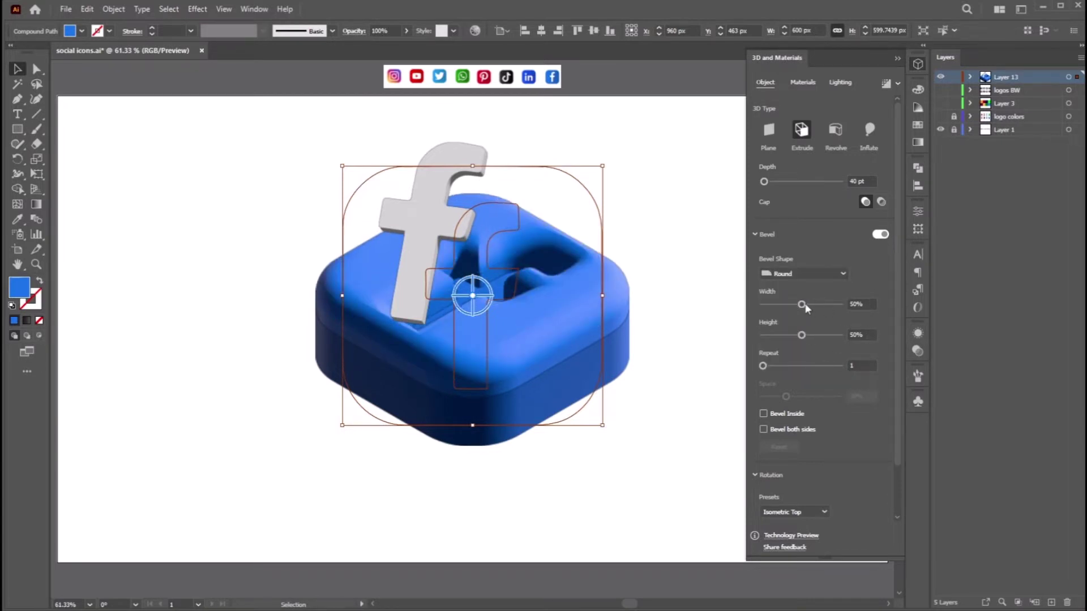
{"action": "left_click_drag", "start_coordinate": [801, 304], "coordinate": [764, 305]}
{"action": "left_click", "coordinate": [861, 304]}
{"action": "type", "text": "5"}
{"action": "left_click", "coordinate": [868, 338]}
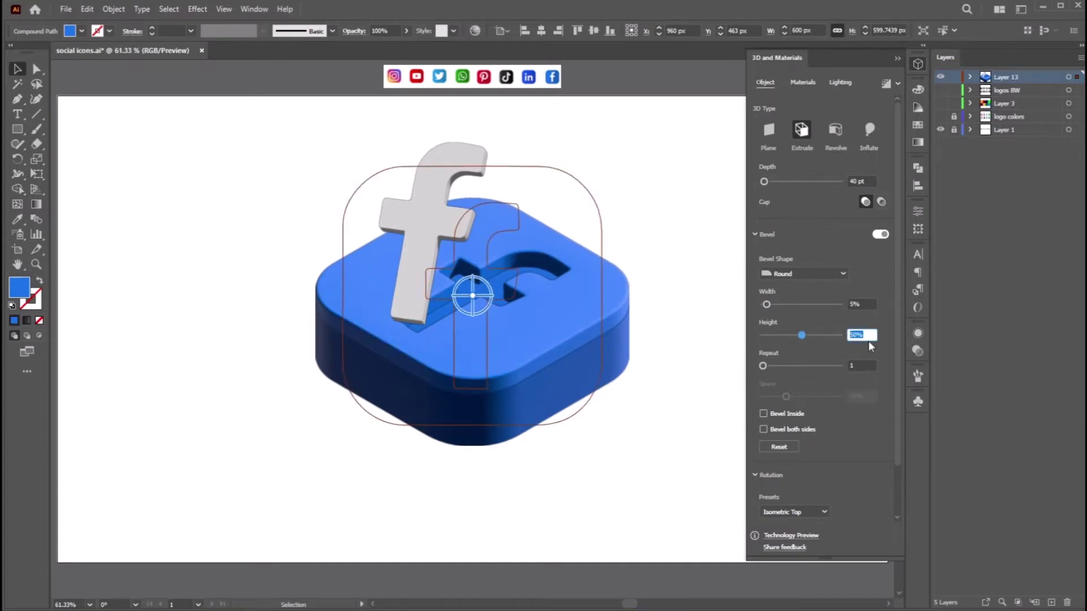
{"action": "type", "text": "20"}
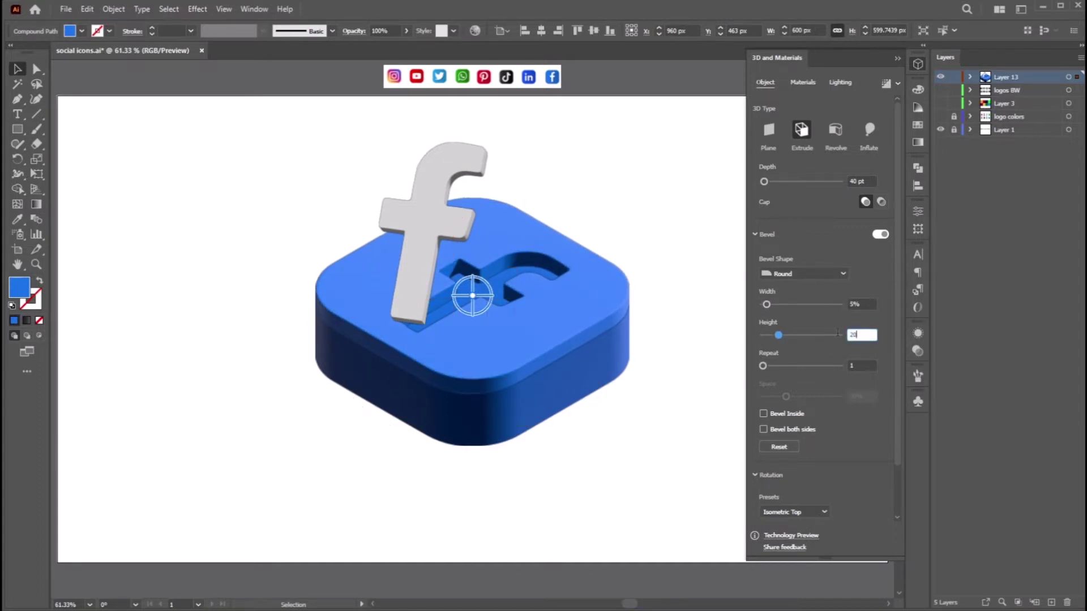
{"action": "left_click", "coordinate": [791, 431]}
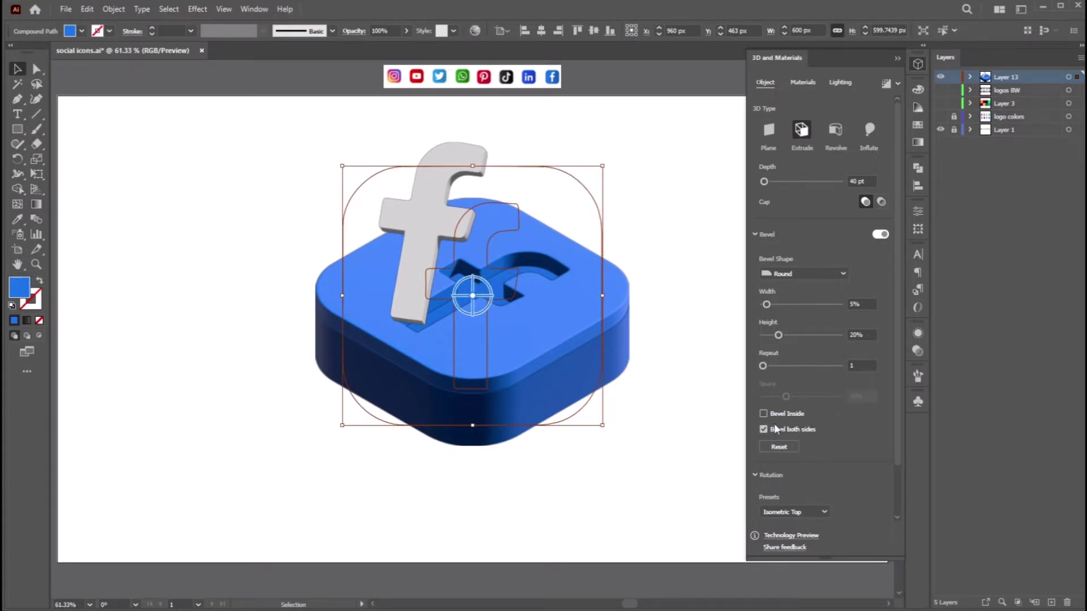
- Set the cutout slab's default material to about 0.65 roughness and 0.77 metallic
{"action": "left_click", "coordinate": [807, 83]}
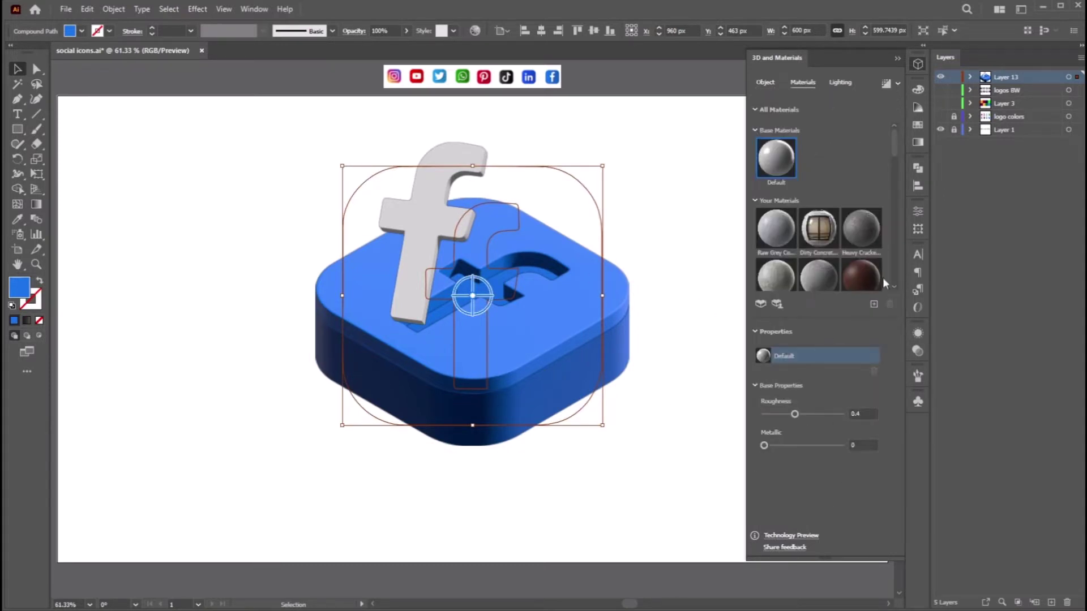
{"action": "left_click_drag", "start_coordinate": [893, 135], "coordinate": [768, 125]}
{"action": "mouse_move", "coordinate": [822, 445]}
{"action": "left_mouse_down"}
{"action": "mouse_move", "coordinate": [784, 417]}
{"action": "mouse_move", "coordinate": [800, 419]}
{"action": "left_mouse_up"}
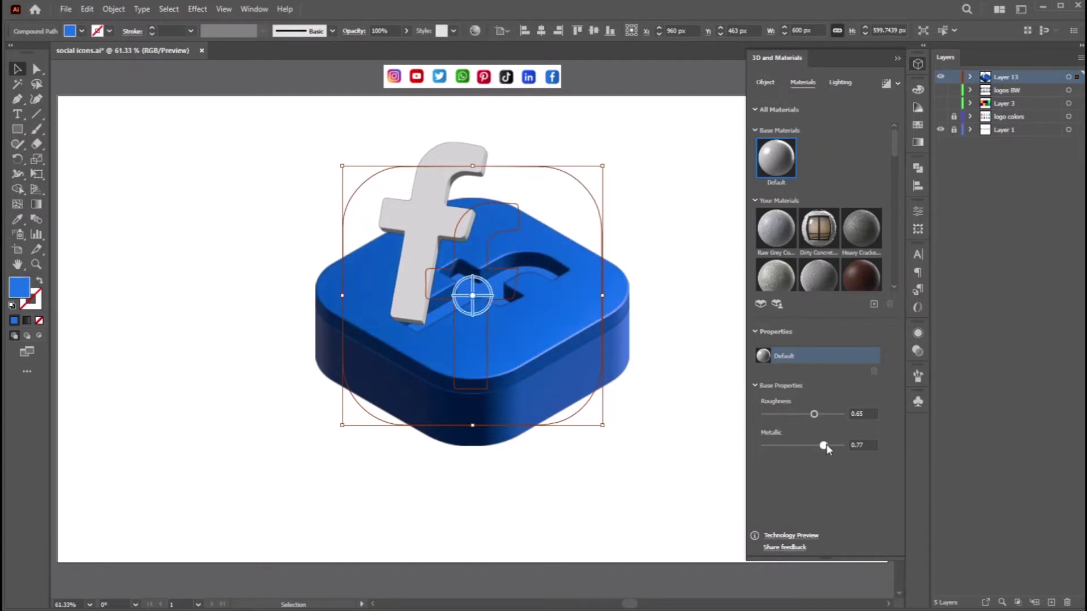
{"action": "left_click", "coordinate": [620, 484]}
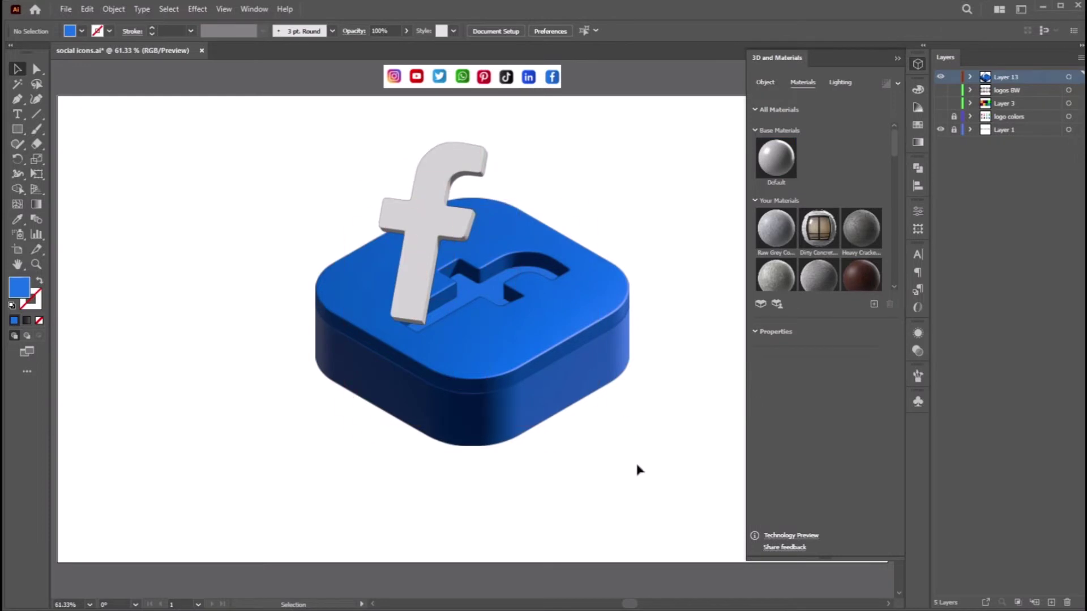
- Raise the light intensity and the ambient light intensity slightly on the cutout slab
{"action": "left_click", "coordinate": [597, 296]}
{"action": "left_click", "coordinate": [841, 83]}
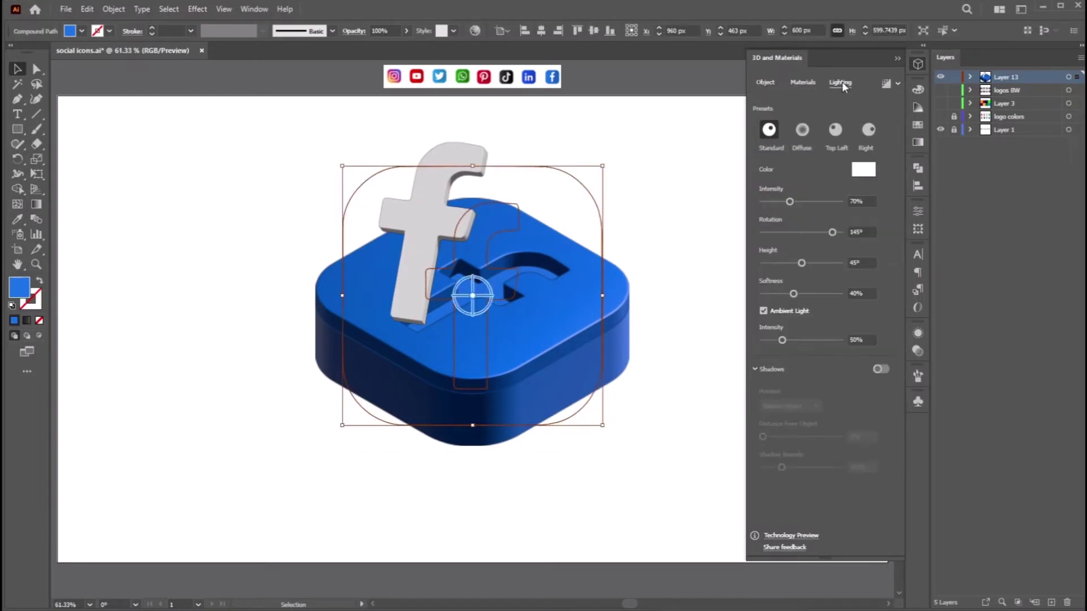
{"action": "left_click_drag", "start_coordinate": [791, 202], "coordinate": [795, 203]}
{"action": "left_click_drag", "start_coordinate": [785, 340], "coordinate": [796, 341]}
{"action": "left_click", "coordinate": [671, 290]}
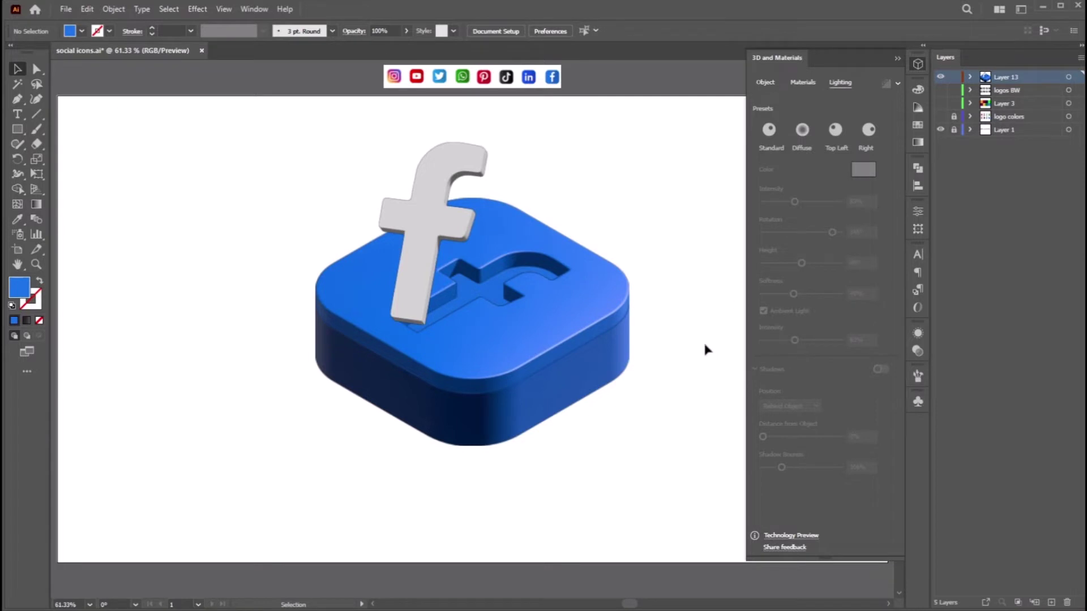
- Add a Round bevel with 15% width and 15% height to both sides of the lower blue block
{"action": "left_click", "coordinate": [482, 451]}
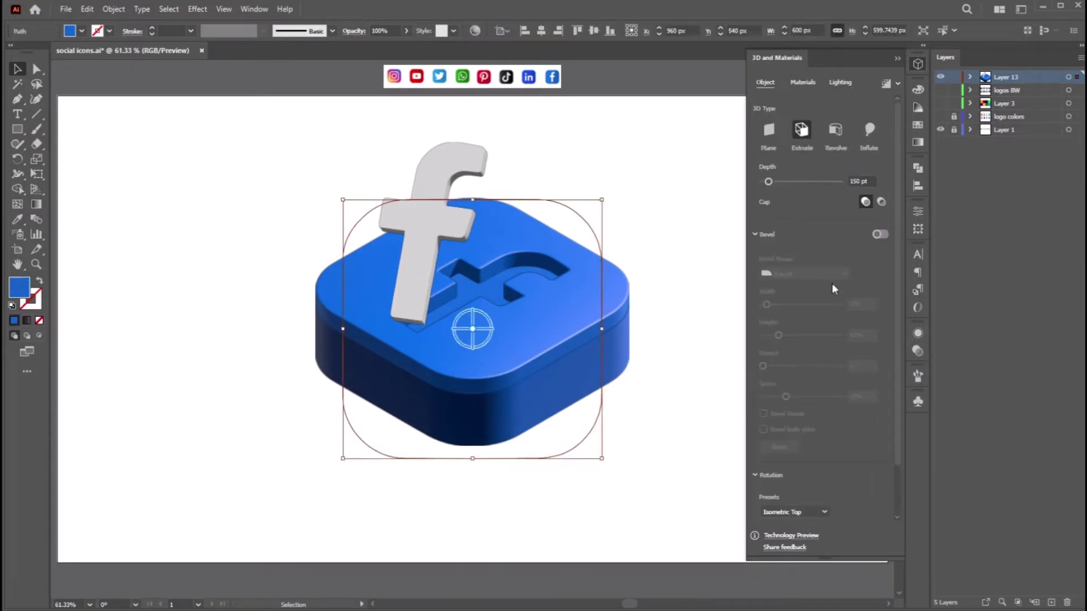
{"action": "left_click", "coordinate": [885, 234]}
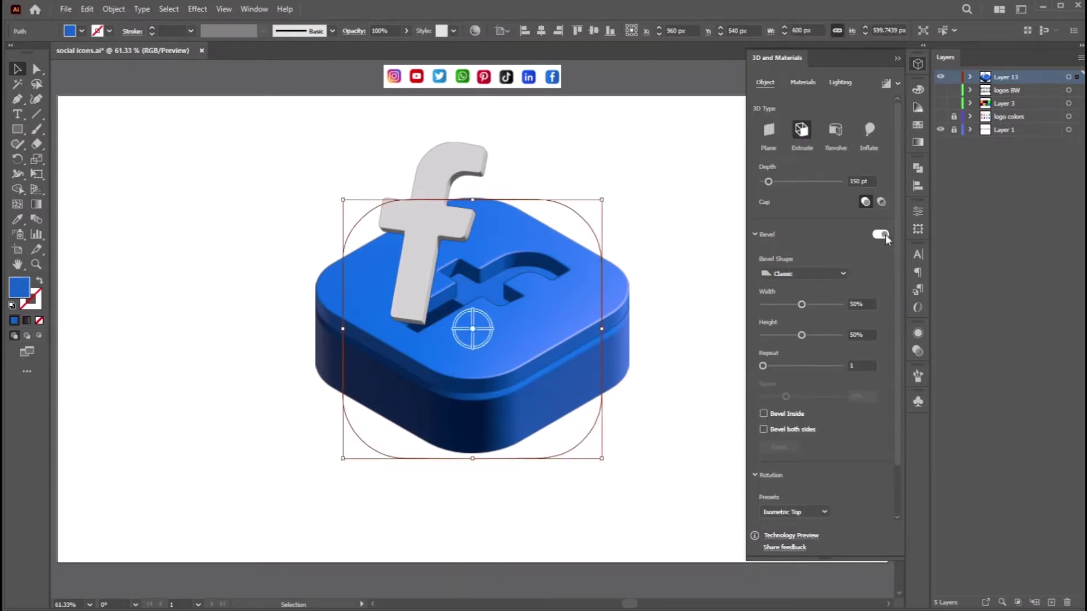
{"action": "left_click", "coordinate": [814, 274]}
{"action": "left_click", "coordinate": [820, 297]}
{"action": "left_click", "coordinate": [861, 304]}
{"action": "type", "text": "15"}
{"action": "key", "text": "Tab"}
{"action": "type", "text": "15"}
{"action": "key", "text": "Return"}
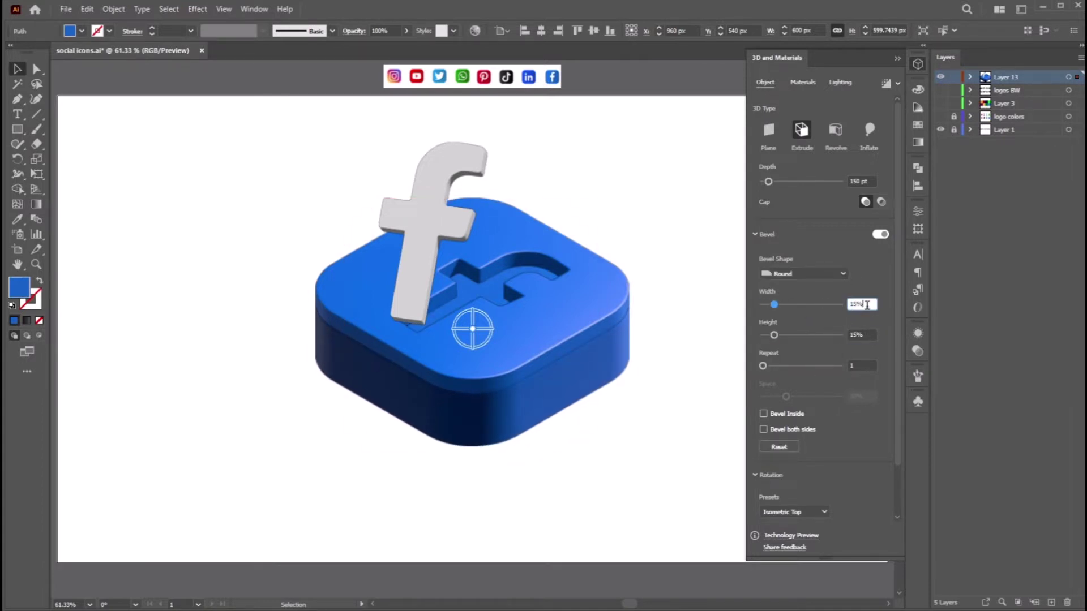
{"action": "left_click", "coordinate": [784, 429]}
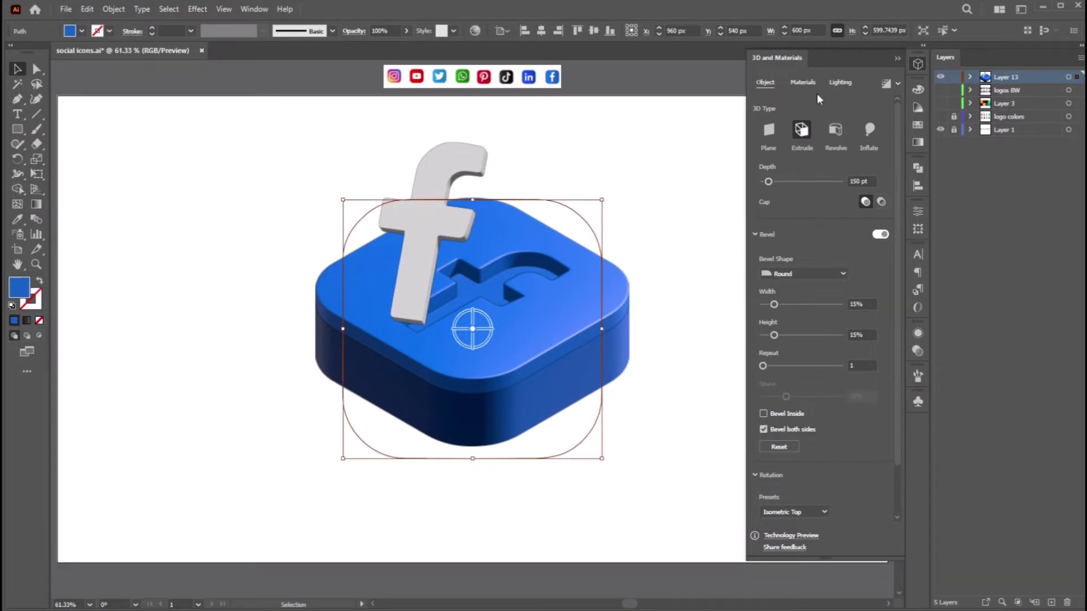
- Set the lower block's default material to about 0.24 roughness and 0.78 metallic
{"action": "left_click", "coordinate": [804, 83]}
{"action": "left_click_drag", "start_coordinate": [820, 445], "coordinate": [830, 446]}
{"action": "left_click_drag", "start_coordinate": [795, 415], "coordinate": [780, 415]}
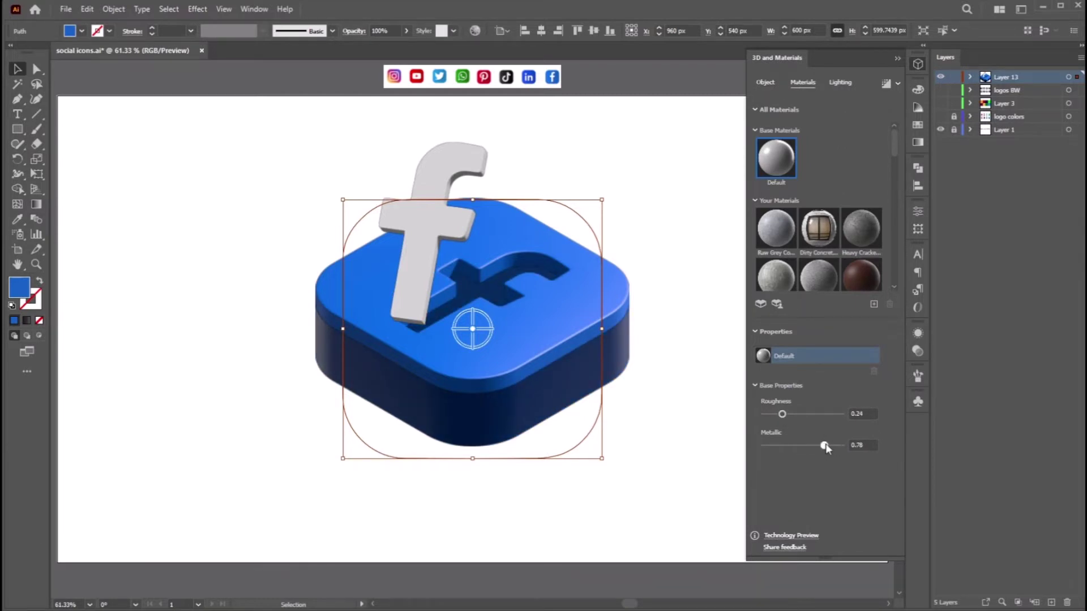
- Light the lower block with the Right preset at about 105% intensity, 93° rotation, 45° height, 51% softness and 64% ambient light
{"action": "left_click", "coordinate": [840, 83]}
{"action": "left_click", "coordinate": [802, 130]}
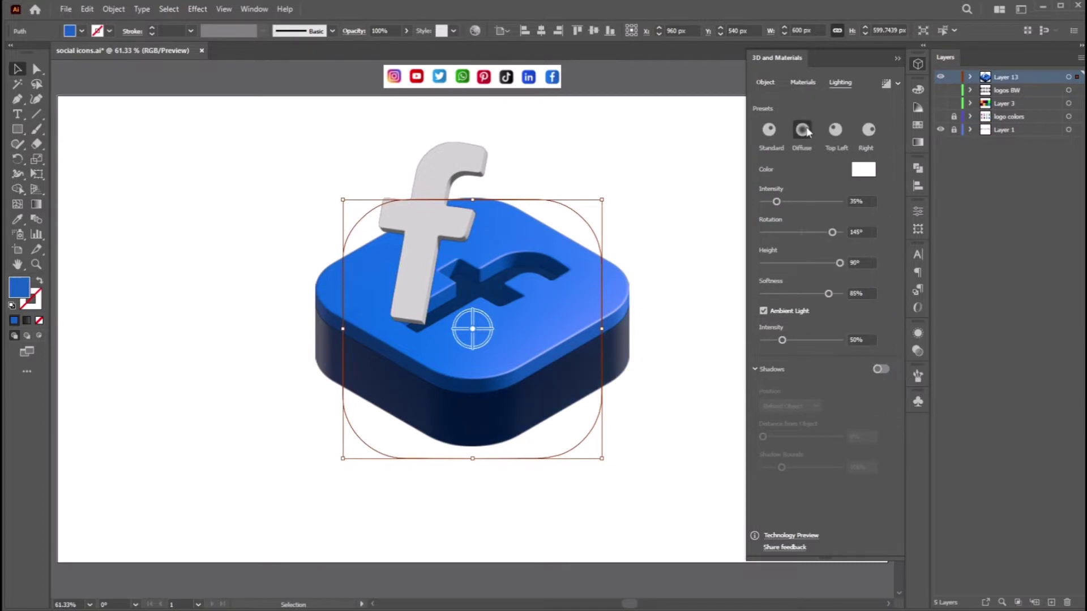
{"action": "left_click", "coordinate": [870, 130]}
{"action": "left_click_drag", "start_coordinate": [781, 341], "coordinate": [790, 340]}
{"action": "left_click_drag", "start_coordinate": [801, 202], "coordinate": [821, 233]}
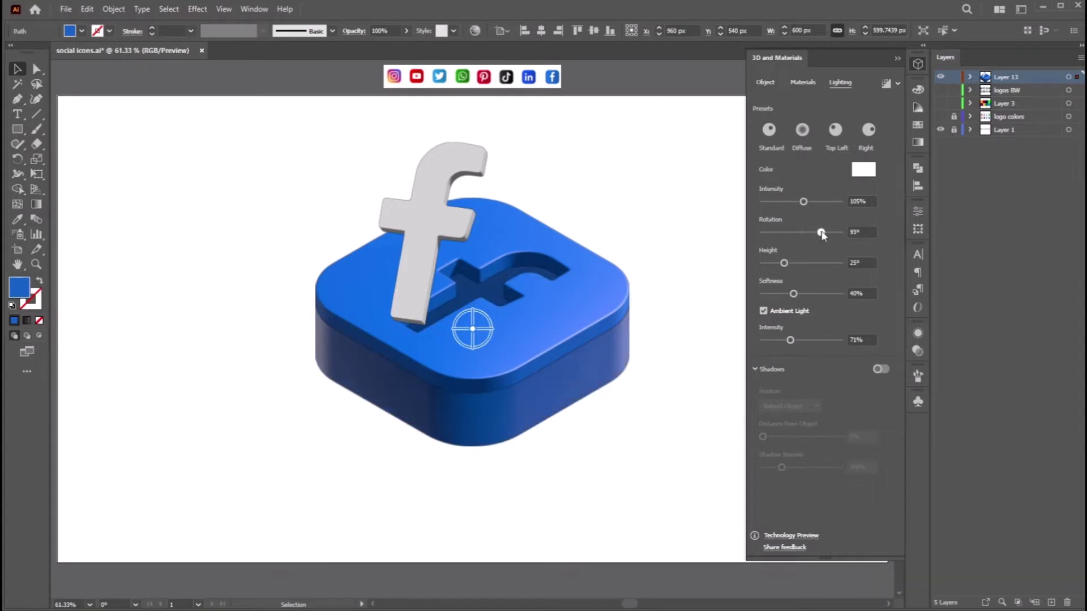
{"action": "mouse_move", "coordinate": [784, 263]}
{"action": "left_mouse_down"}
{"action": "mouse_move", "coordinate": [817, 262]}
{"action": "mouse_move", "coordinate": [801, 263]}
{"action": "mouse_move", "coordinate": [802, 294]}
{"action": "left_mouse_up"}
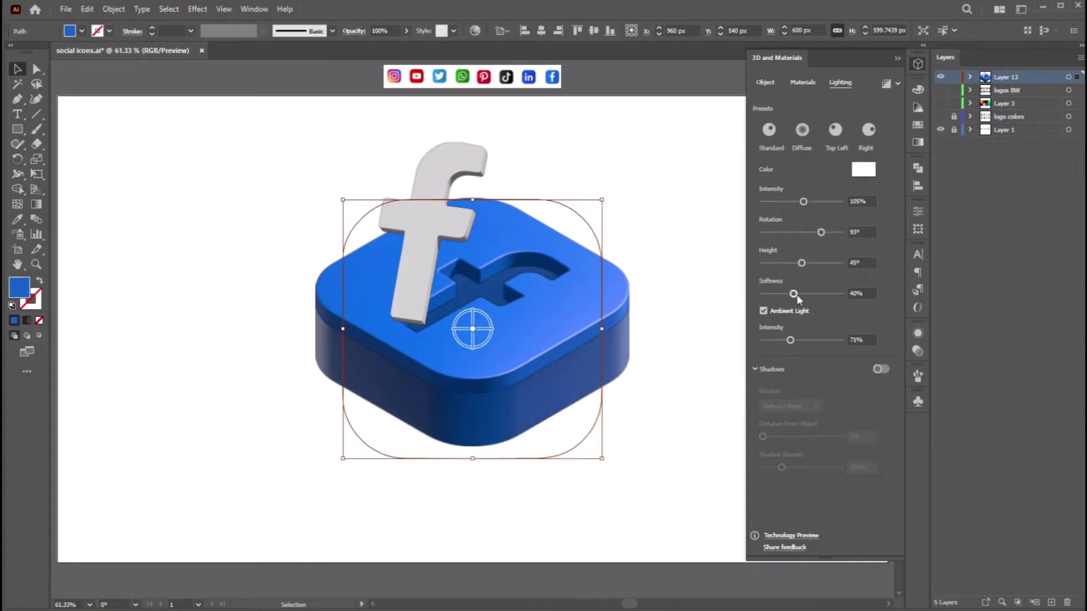
- Set the lower block's material to about 0.51 roughness and 0.75 metallic
{"action": "left_click", "coordinate": [803, 82]}
{"action": "left_click_drag", "start_coordinate": [803, 413], "coordinate": [821, 446]}
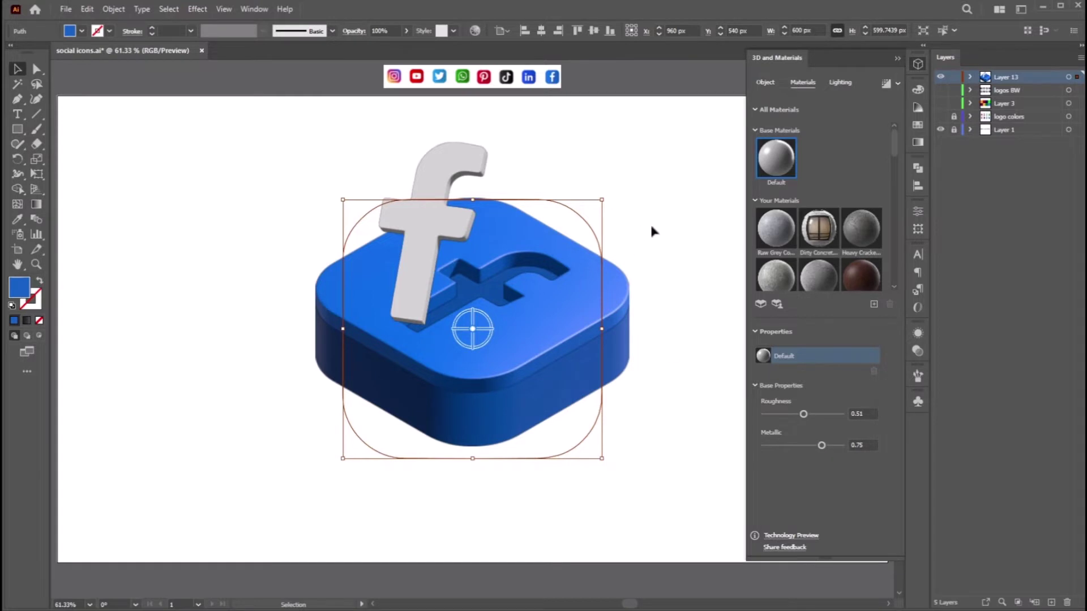
- Add a Round bevel with about 7% width and 29% height to the grey f and nudge the letter slightly upward
{"action": "left_click", "coordinate": [422, 254]}
{"action": "left_click", "coordinate": [880, 234]}
{"action": "left_click", "coordinate": [815, 273]}
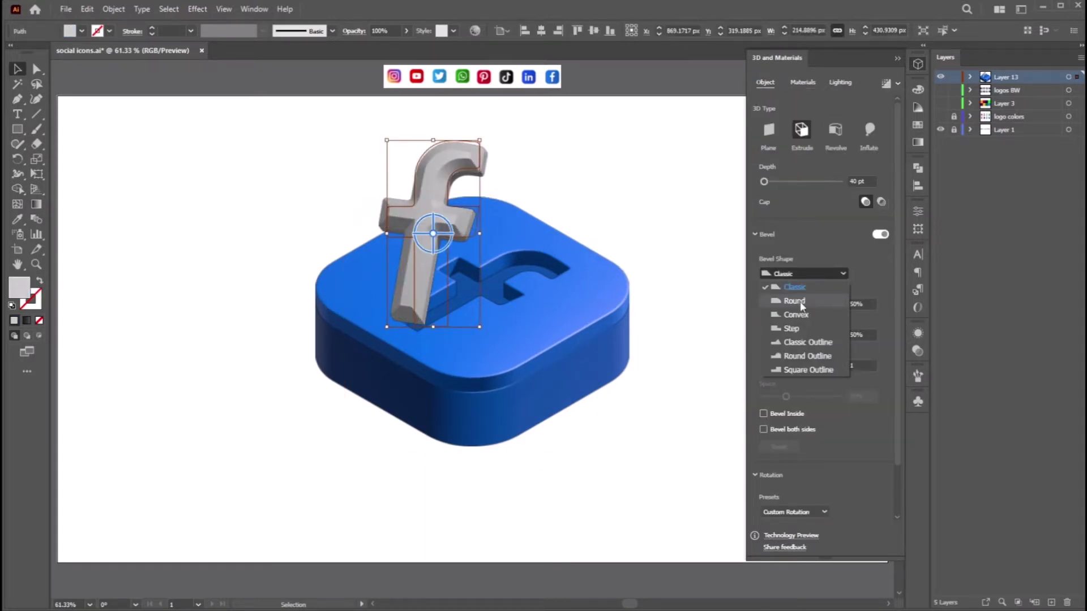
{"action": "left_click", "coordinate": [800, 301]}
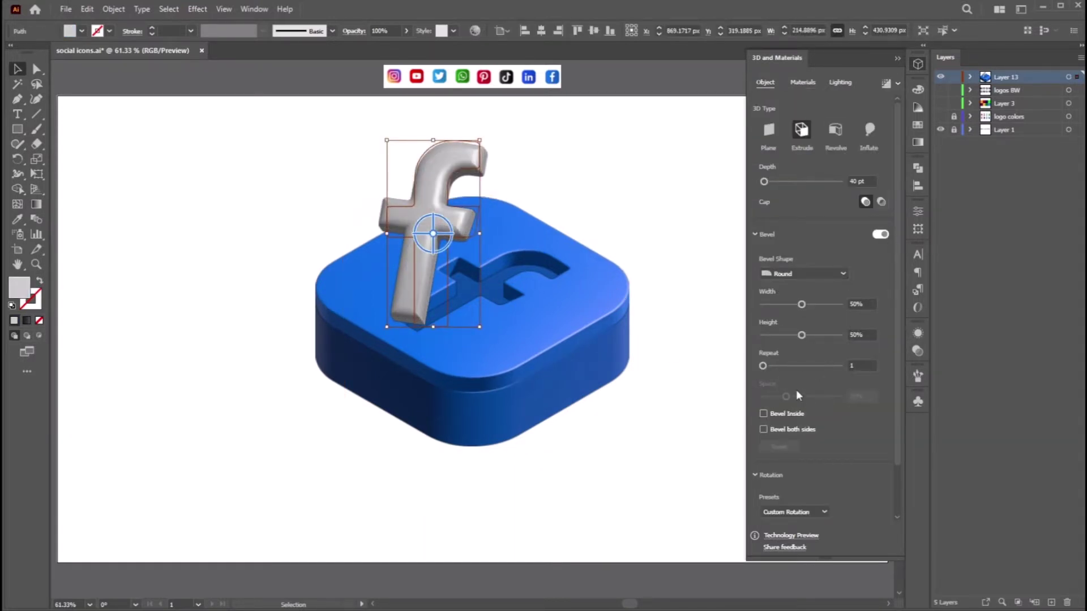
{"action": "left_click_drag", "start_coordinate": [800, 306], "coordinate": [783, 336]}
{"action": "left_click", "coordinate": [732, 359]}
{"action": "left_click_drag", "start_coordinate": [424, 240], "coordinate": [423, 238]}
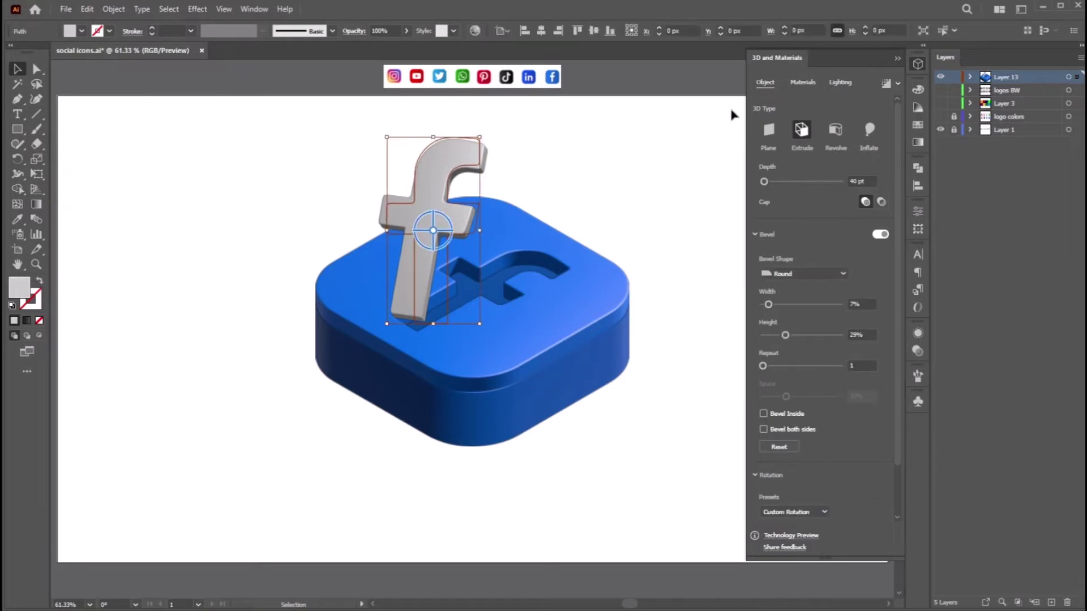
- Set the grey f's material to about 0.55 roughness and 0.87 metallic, and its light to 75% ambient, 139° rotation and 54° height
{"action": "left_click", "coordinate": [800, 83]}
{"action": "left_click_drag", "start_coordinate": [795, 413], "coordinate": [806, 414]}
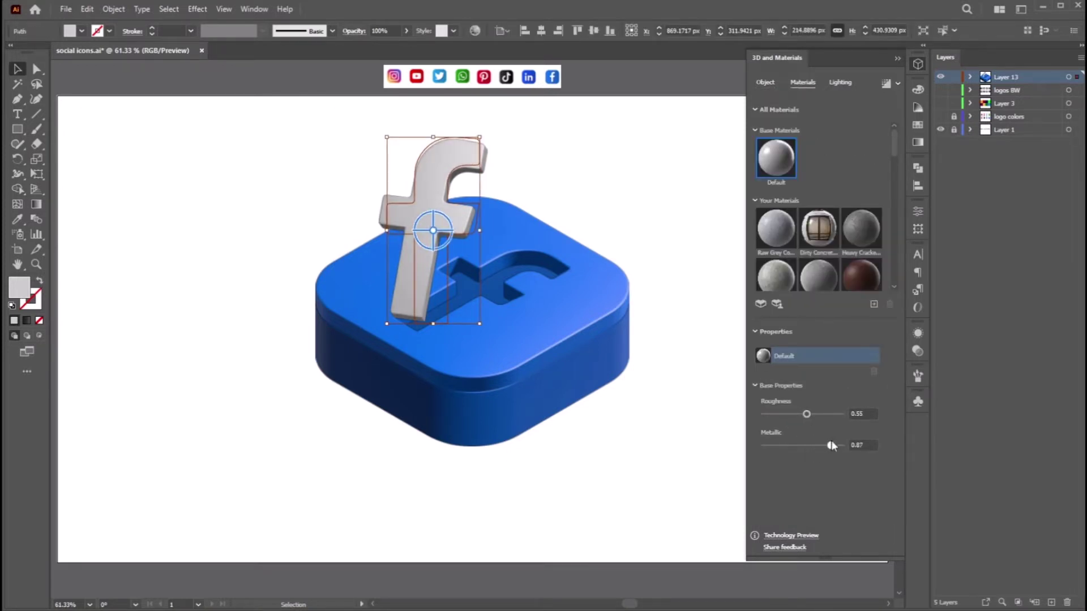
{"action": "left_click", "coordinate": [840, 83]}
{"action": "left_click_drag", "start_coordinate": [790, 341], "coordinate": [791, 341]}
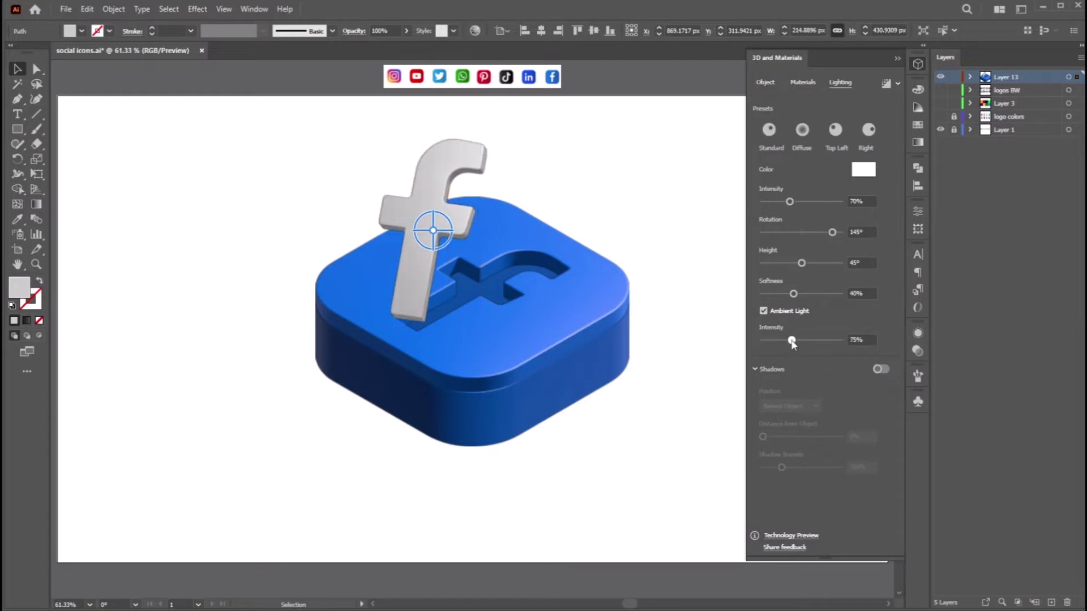
{"action": "left_click_drag", "start_coordinate": [832, 232], "coordinate": [808, 263]}
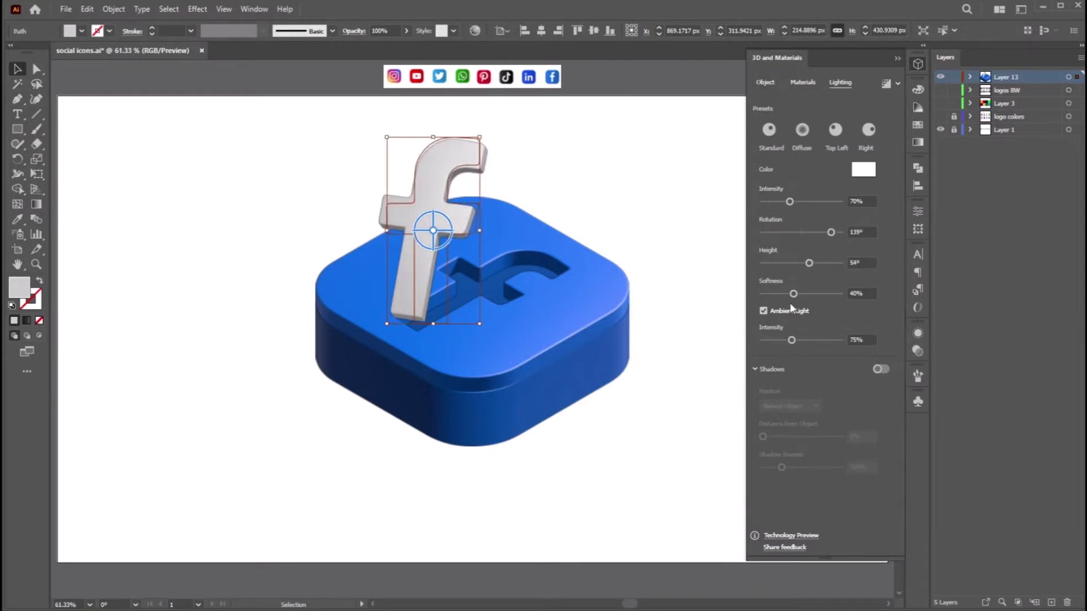
{"action": "left_click", "coordinate": [992, 395]}
{"action": "left_click", "coordinate": [776, 152]}
- Draw a thin, slightly tilted ellipse across the block's top face, running from the foot of the grey f to the opposite edge
{"action": "left_click_drag", "start_coordinate": [17, 129], "coordinate": [65, 158]}
{"action": "left_click_drag", "start_coordinate": [395, 310], "coordinate": [603, 278]}
{"action": "key", "text": "v"}
{"action": "mouse_move", "coordinate": [512, 304]}
{"action": "left_mouse_down"}
{"action": "mouse_move", "coordinate": [514, 318]}
{"action": "mouse_move", "coordinate": [497, 310]}
{"action": "mouse_move", "coordinate": [553, 310]}
{"action": "mouse_move", "coordinate": [528, 294]}
{"action": "left_mouse_up"}
- Move the grey f in front of the ellipse in the stacking order
{"action": "left_click", "coordinate": [450, 163]}
{"action": "right_click", "coordinate": [449, 163]}
{"action": "mouse_move", "coordinate": [485, 383]}
{"action": "left_click", "coordinate": [608, 396]}
- Fill the ellipse with a linear gradient from black to dark grey
{"action": "left_click", "coordinate": [533, 303]}
{"action": "key", "text": "g"}
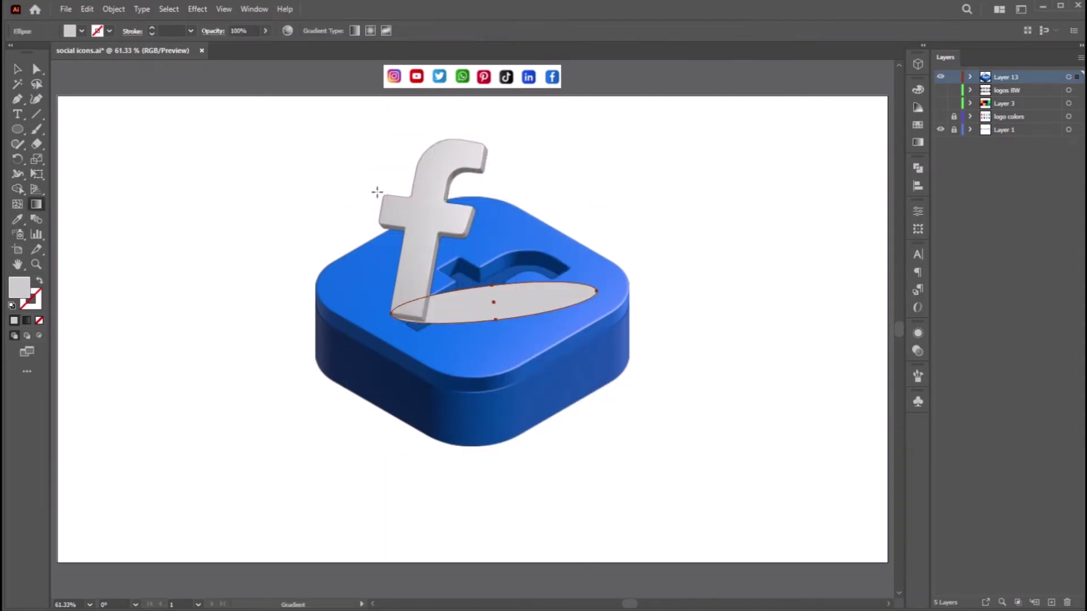
{"action": "left_click", "coordinate": [917, 142]}
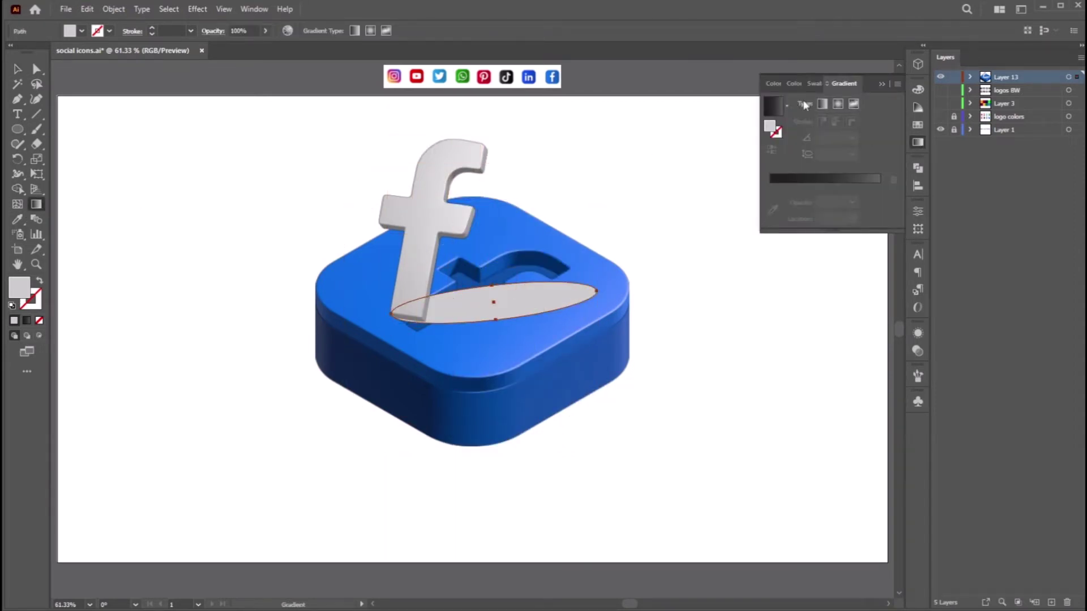
{"action": "left_click", "coordinate": [822, 103]}
{"action": "left_click", "coordinate": [15, 71]}
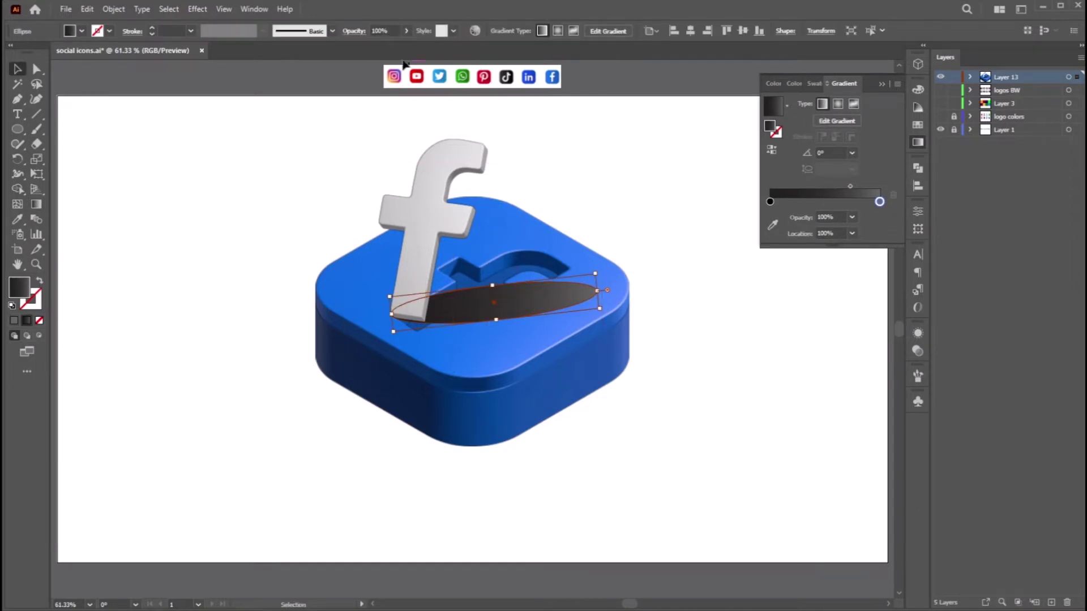
{"action": "left_click", "coordinate": [918, 142]}
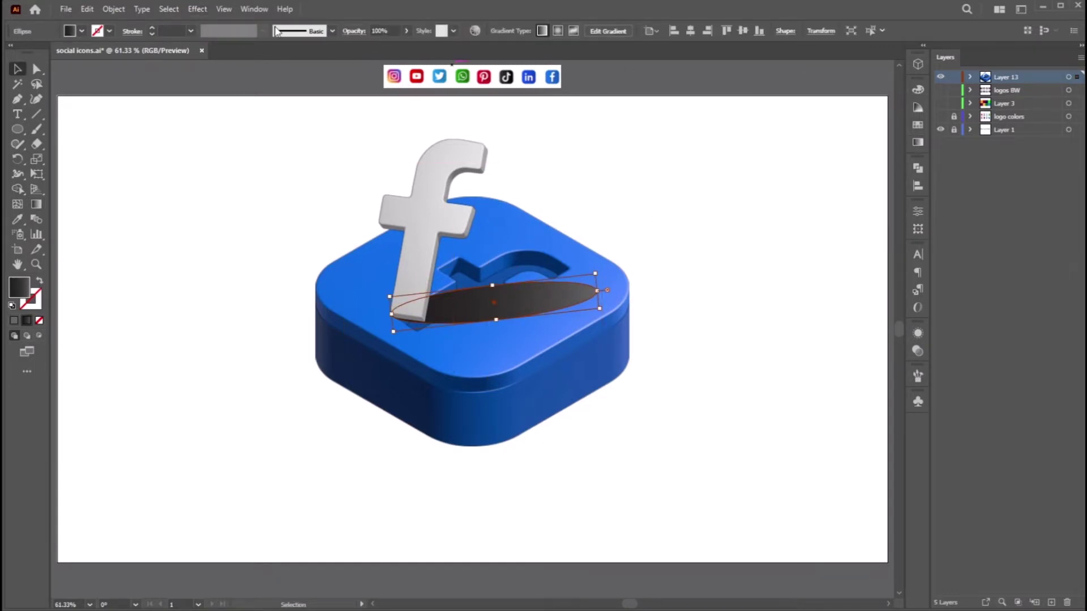
- Apply a Gaussian Blur with a 9 pixel radius to the gradient ellipse
{"action": "left_click", "coordinate": [197, 9]}
{"action": "mouse_move", "coordinate": [214, 225]}
{"action": "left_click", "coordinate": [354, 219]}
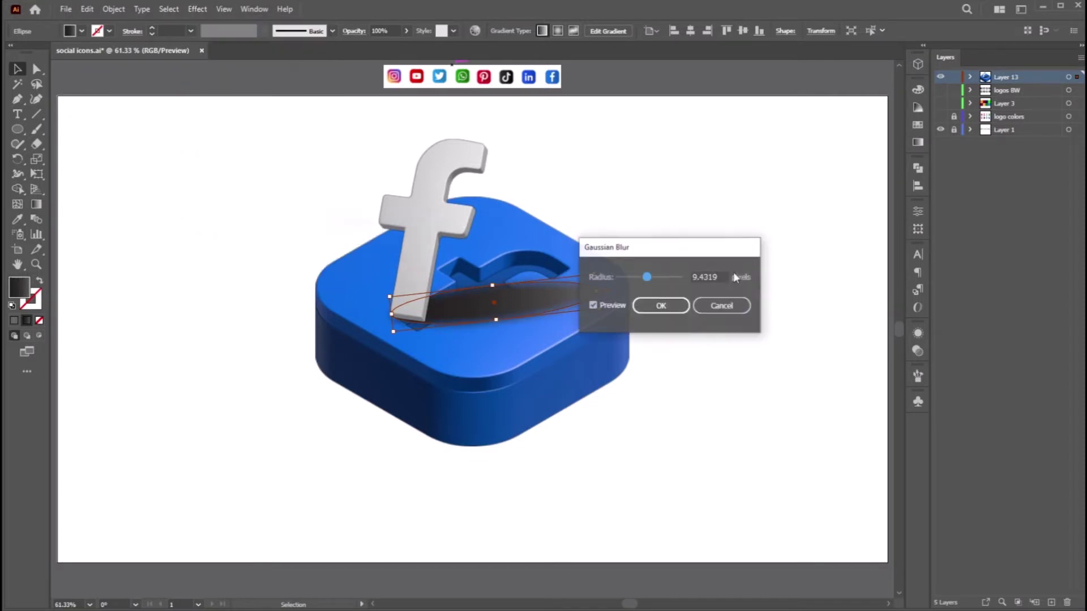
{"action": "left_click", "coordinate": [689, 278]}
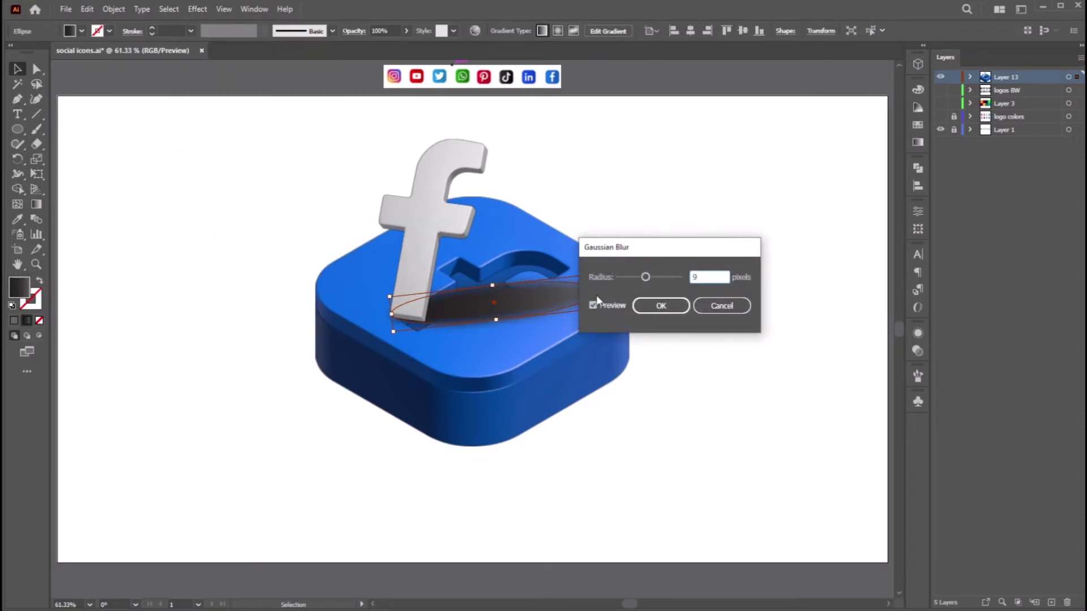
{"action": "type", "text": "9"}
{"action": "key", "text": "Return"}
- Set the blurred ellipse's blending mode to Hard Light and its opacity to 63%
{"action": "left_click", "coordinate": [254, 9]}
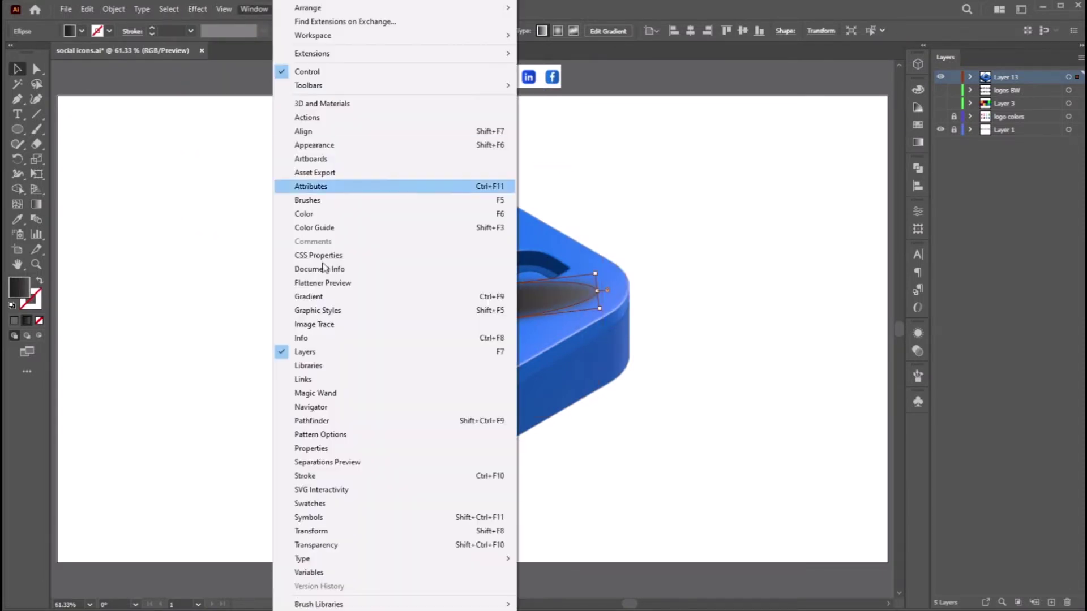
{"action": "left_click", "coordinate": [323, 544]}
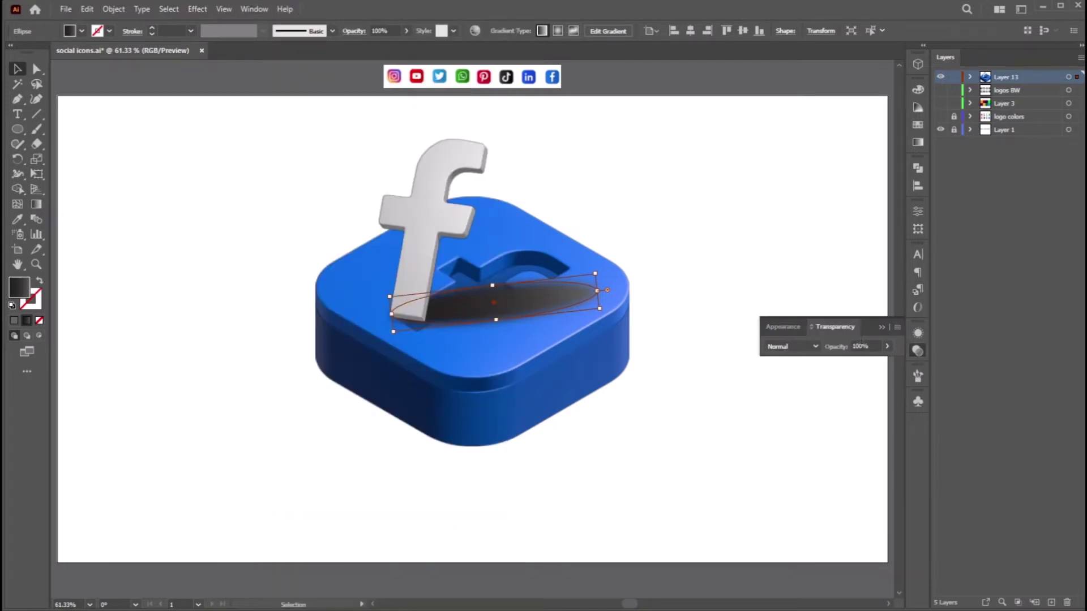
{"action": "left_click", "coordinate": [800, 346]}
{"action": "left_click", "coordinate": [802, 478]}
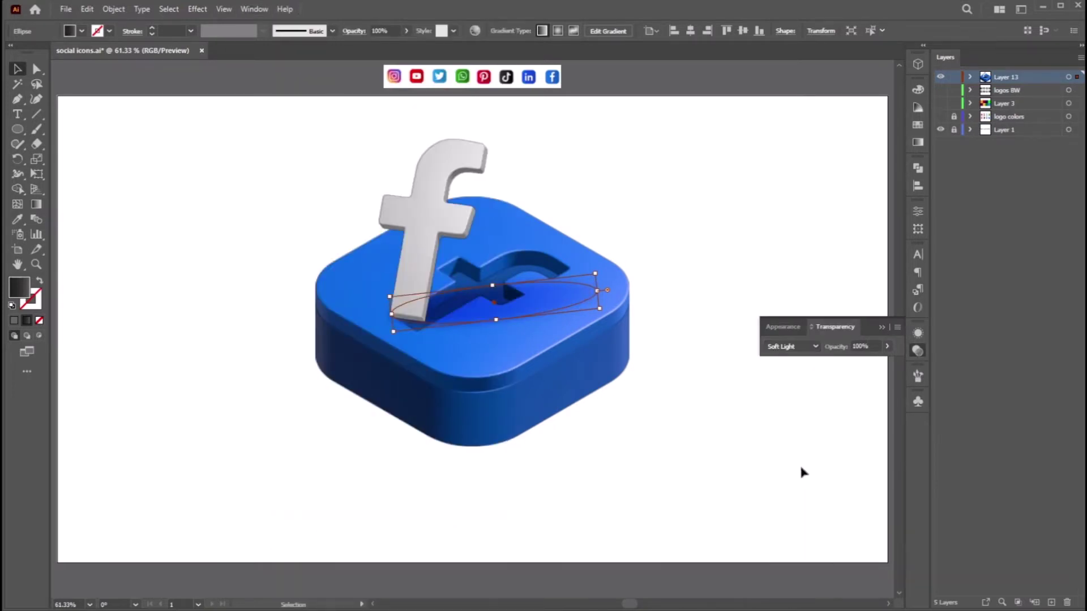
{"action": "left_click", "coordinate": [777, 348]}
{"action": "left_click", "coordinate": [795, 490]}
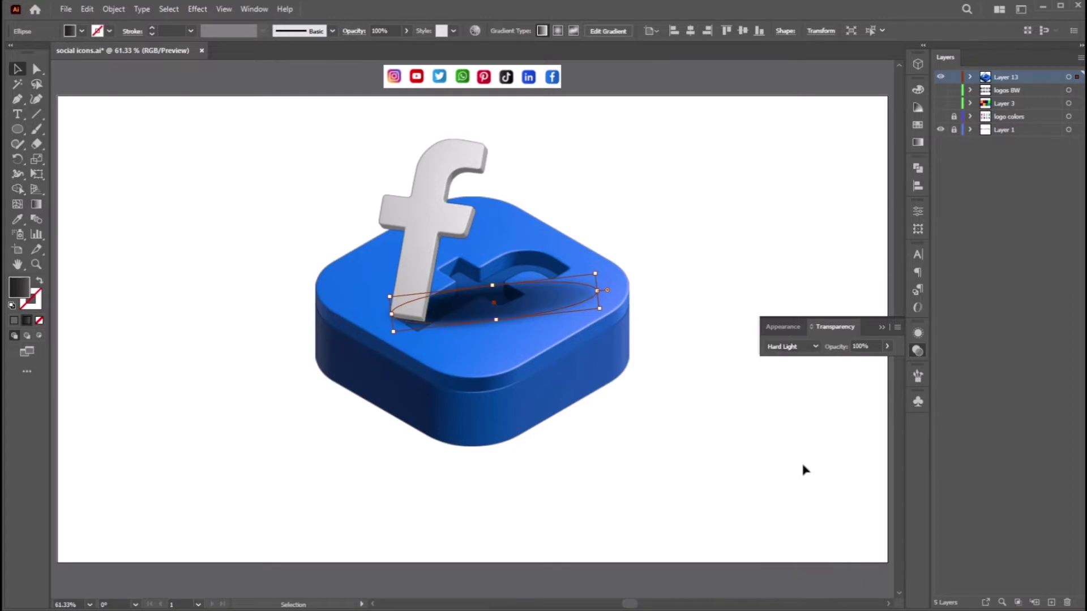
{"action": "left_click", "coordinate": [887, 346]}
{"action": "left_click_drag", "start_coordinate": [882, 360], "coordinate": [867, 361]}
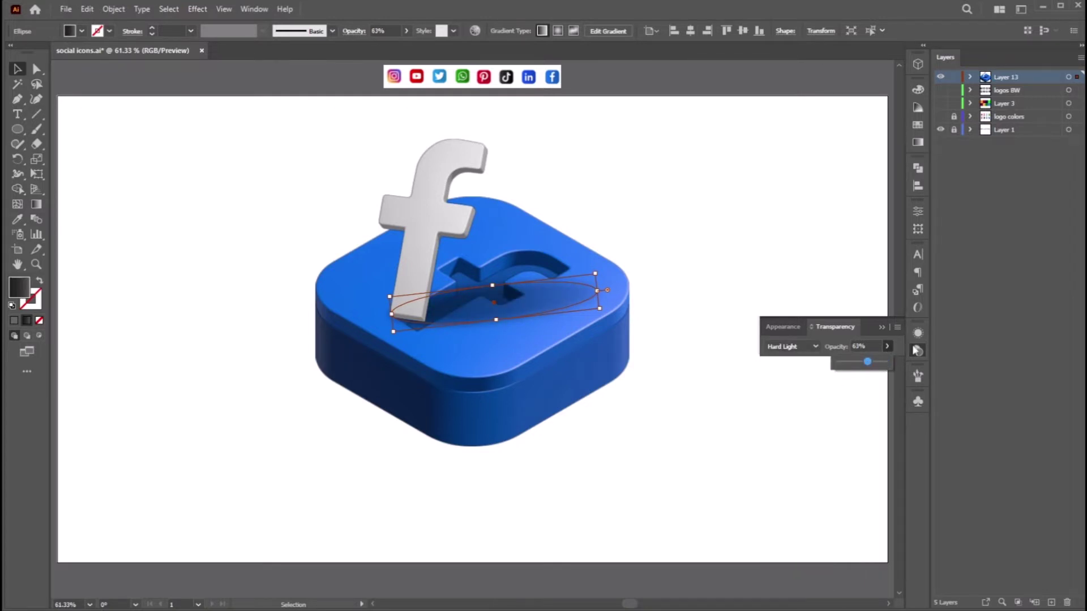
{"action": "left_click", "coordinate": [916, 350]}
{"action": "left_click", "coordinate": [115, 80]}
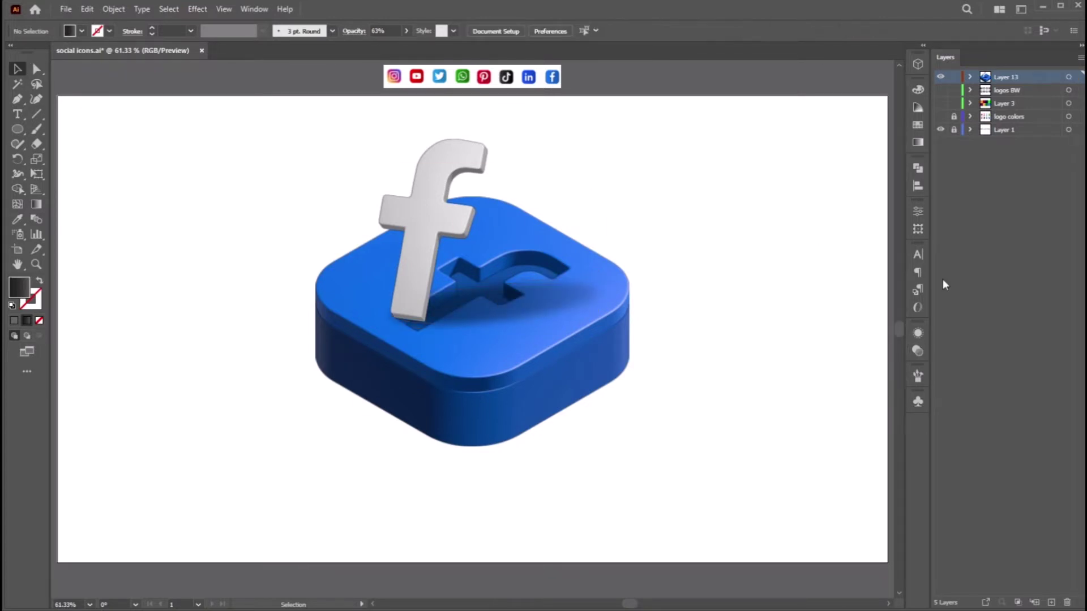
- Turn on a shadow behind the lower block, with light rotation about -4°, light height 55° and shadow bounds 101%
{"action": "left_click", "coordinate": [461, 440]}
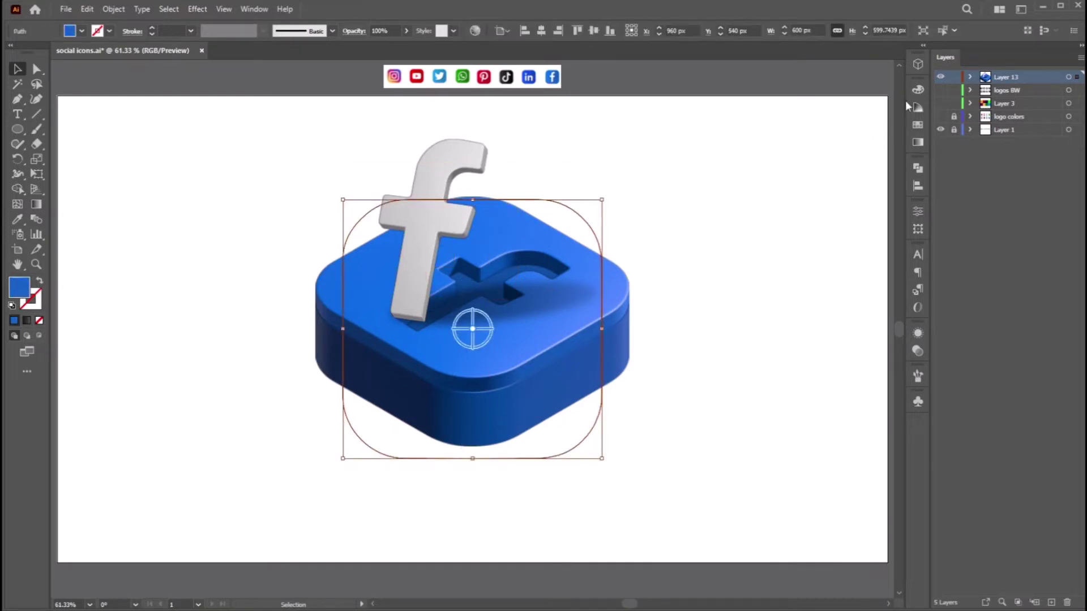
{"action": "left_click", "coordinate": [918, 64]}
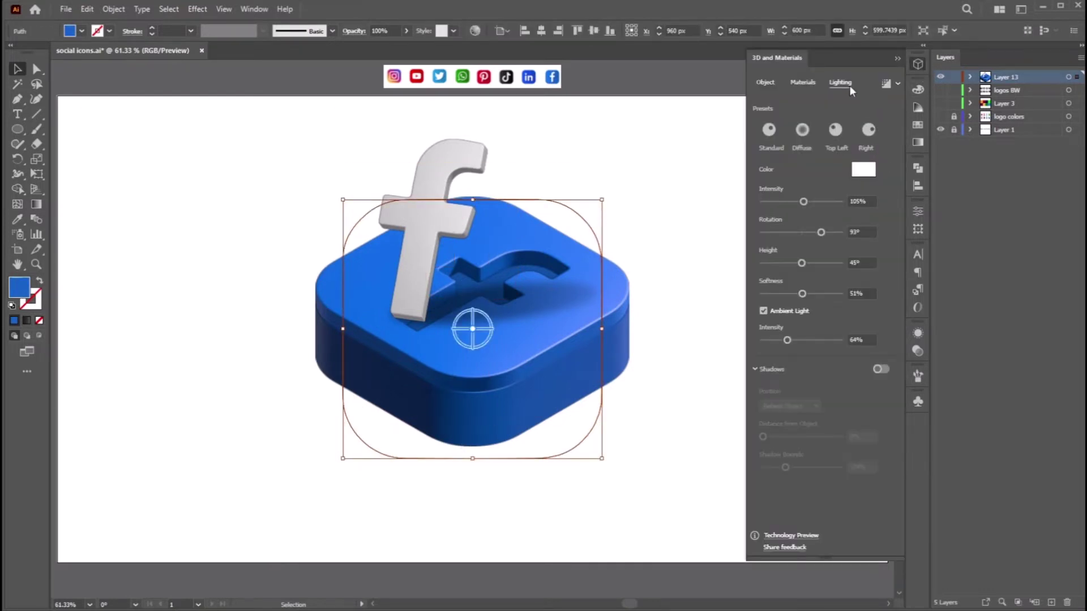
{"action": "left_click", "coordinate": [880, 369]}
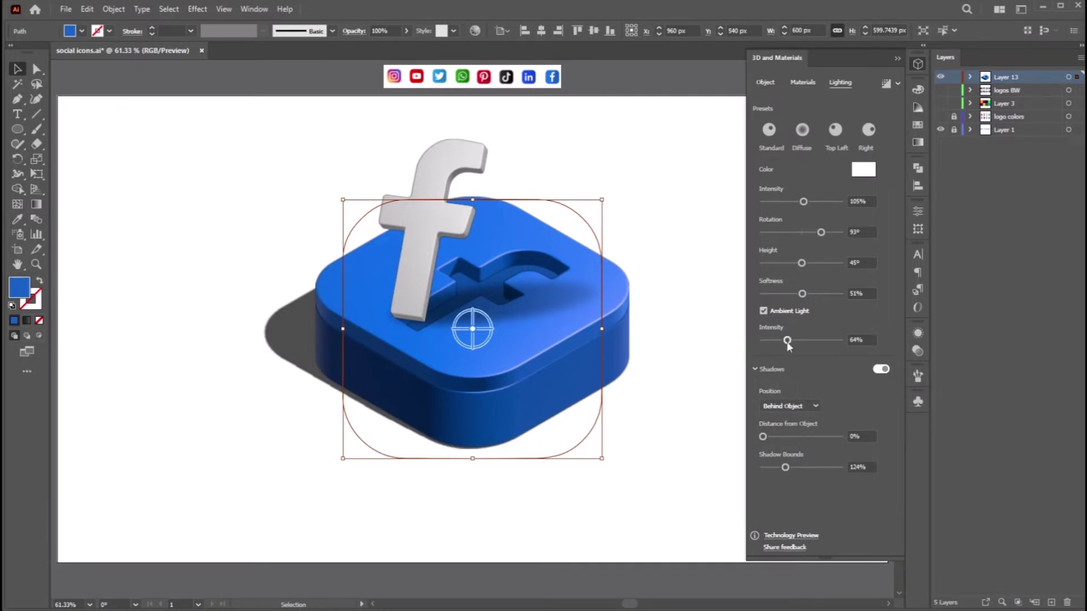
{"action": "mouse_move", "coordinate": [801, 262]}
{"action": "left_mouse_down"}
{"action": "mouse_move", "coordinate": [815, 237]}
{"action": "mouse_move", "coordinate": [800, 232]}
{"action": "left_mouse_up"}
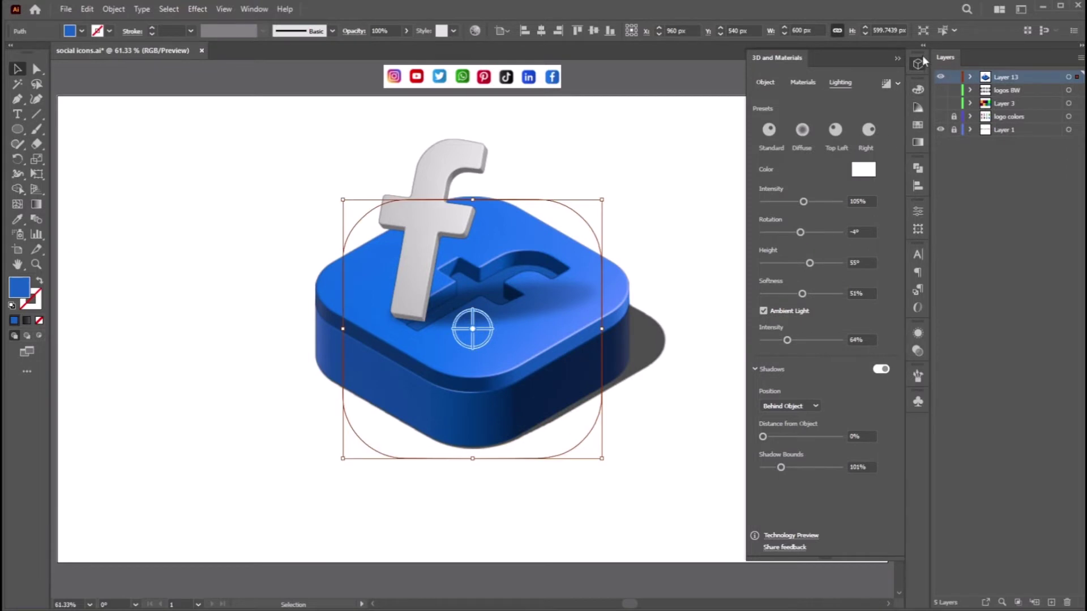
{"action": "left_click", "coordinate": [918, 63]}
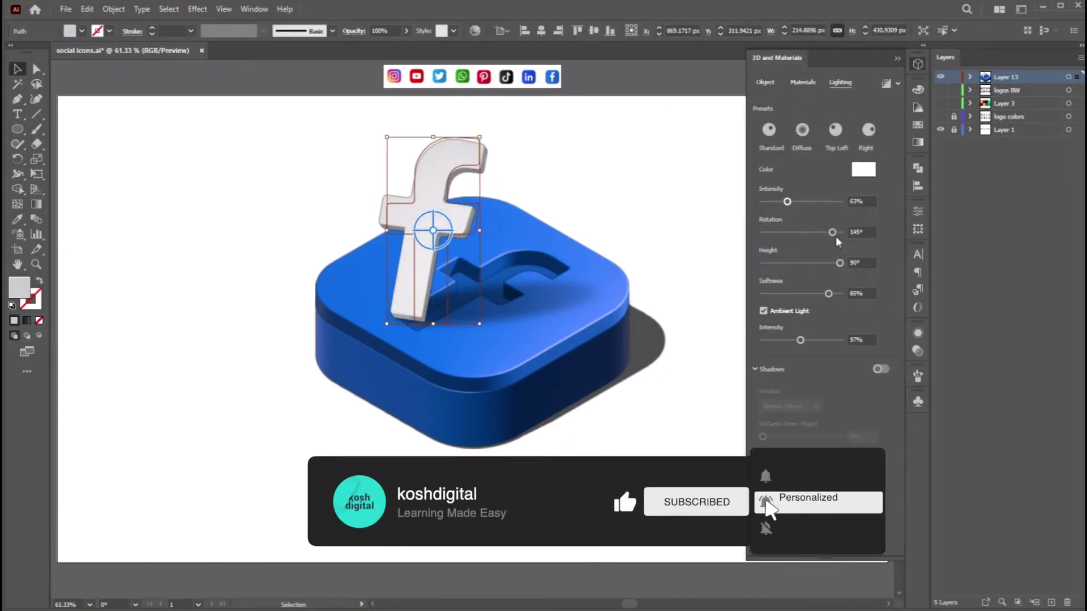
- Adjust the grey f's light to about 34° rotation, 64° height and 89% intensity
{"action": "left_click_drag", "start_coordinate": [834, 234], "coordinate": [808, 232]}
{"action": "left_click_drag", "start_coordinate": [839, 263], "coordinate": [817, 263]}
{"action": "left_click_drag", "start_coordinate": [787, 202], "coordinate": [792, 203]}
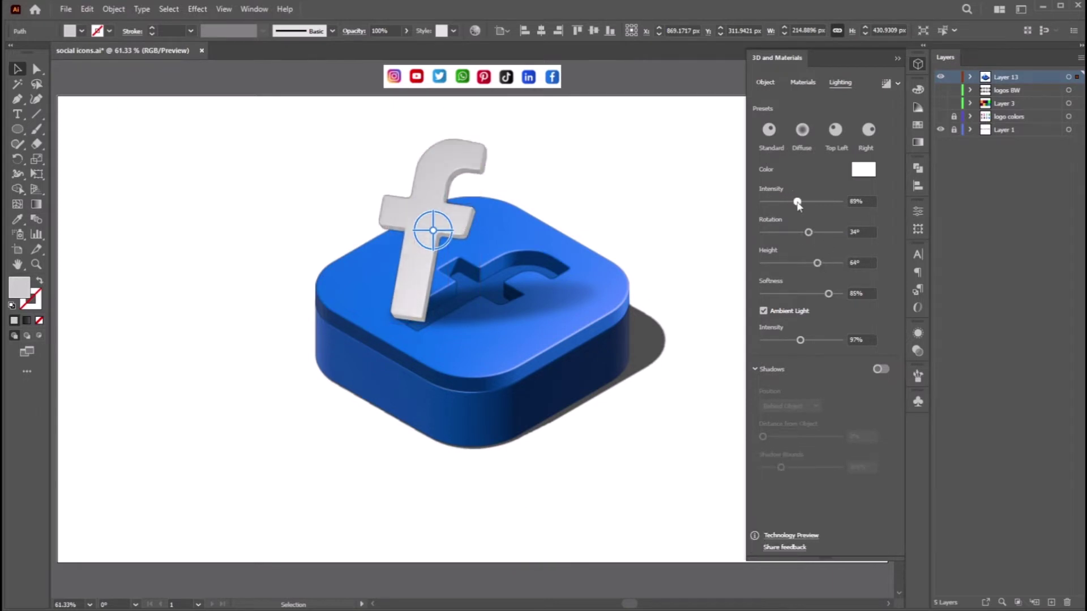
{"action": "left_click", "coordinate": [918, 63]}
{"action": "key", "text": "ctrl+shift+a"}
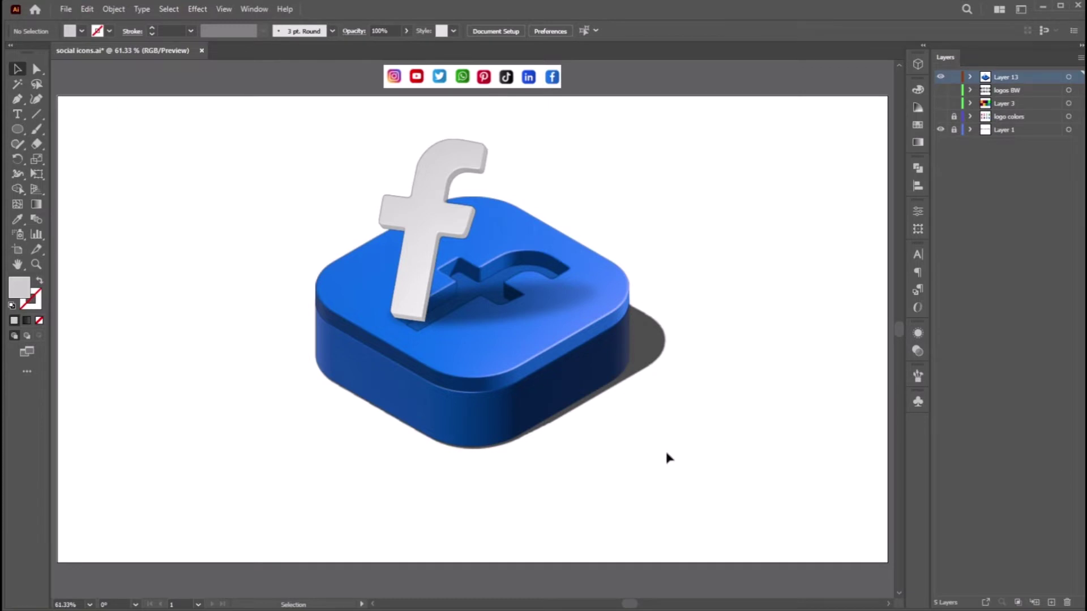
- Draw a 1920 by 1080 px rectangle covering the whole artboard and send it behind all the artwork
{"action": "left_click_drag", "start_coordinate": [18, 129], "coordinate": [887, 562]}
{"action": "key", "text": "v"}
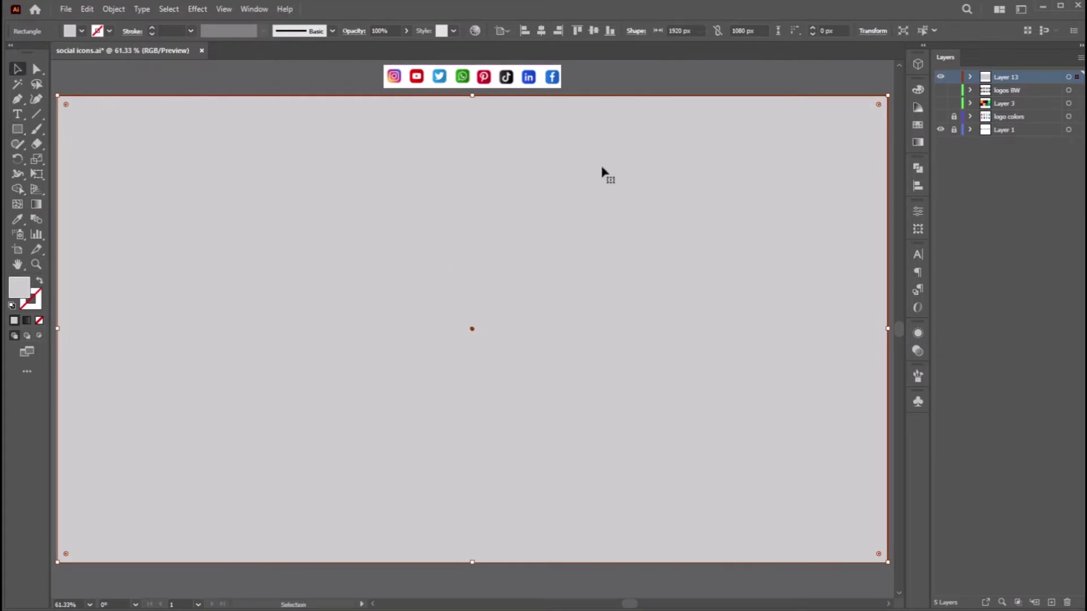
{"action": "right_click", "coordinate": [602, 170]}
{"action": "mouse_move", "coordinate": [696, 395]}
{"action": "left_click", "coordinate": [789, 436]}
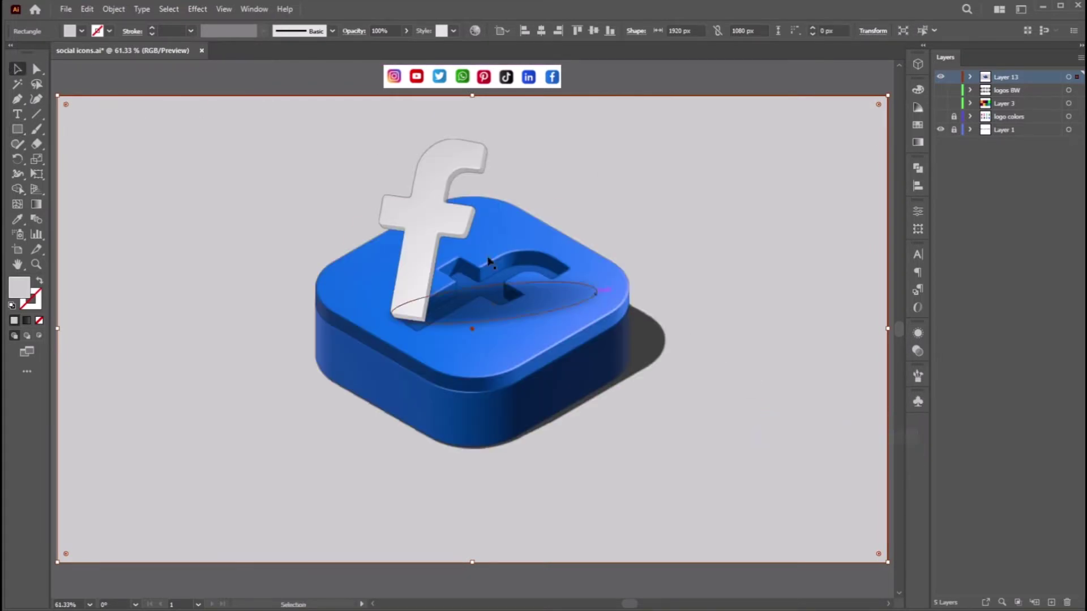
- Fill the background rectangle with the blue sampled from the small Facebook logo and set its opacity to 100%
{"action": "left_click", "coordinate": [18, 219]}
{"action": "left_click", "coordinate": [524, 68]}
{"action": "left_click", "coordinate": [558, 75]}
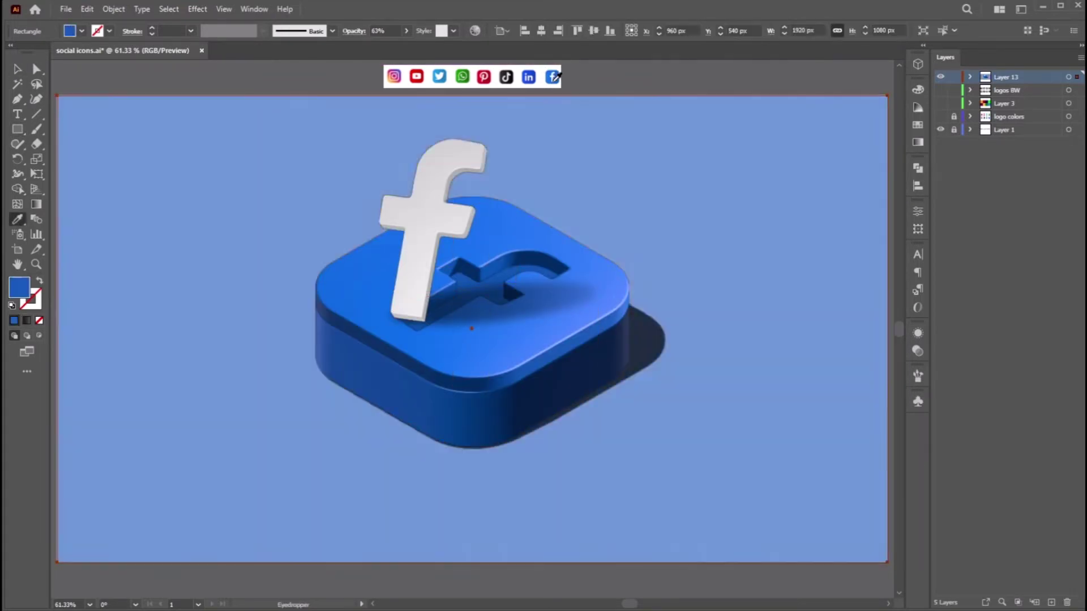
{"action": "left_click_drag", "start_coordinate": [406, 31], "coordinate": [761, 194]}
{"action": "key", "text": "v"}
{"action": "key", "text": "ctrl+shift+a"}
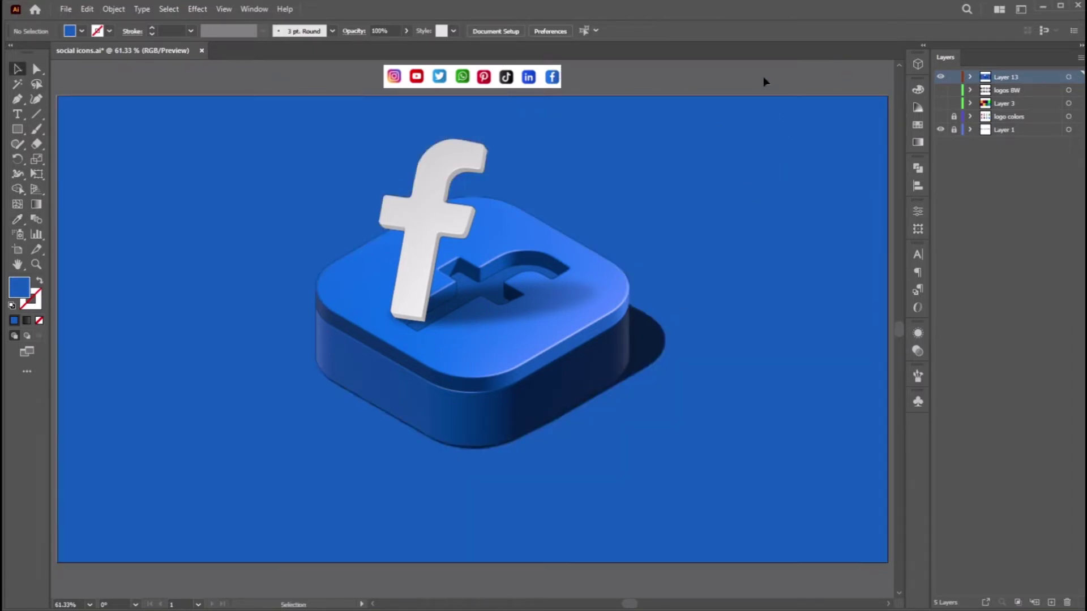